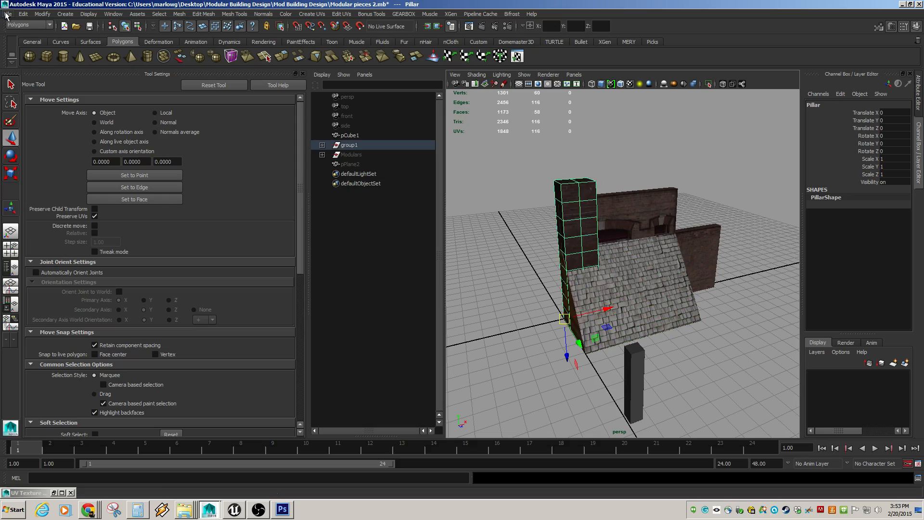
# - Start exporting the selected pillar and create and open a new folder inside Mod Building Design for the files
pyautogui.click(7, 14)
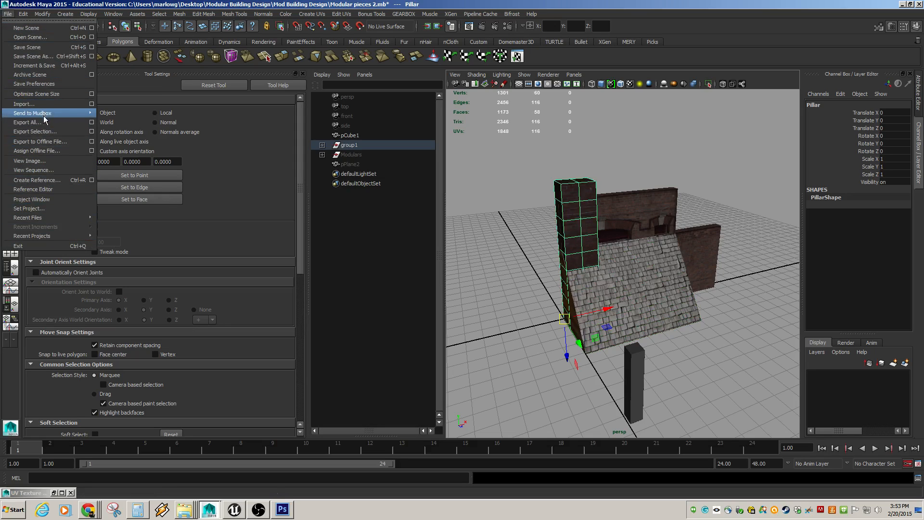
pyautogui.click(44, 132)
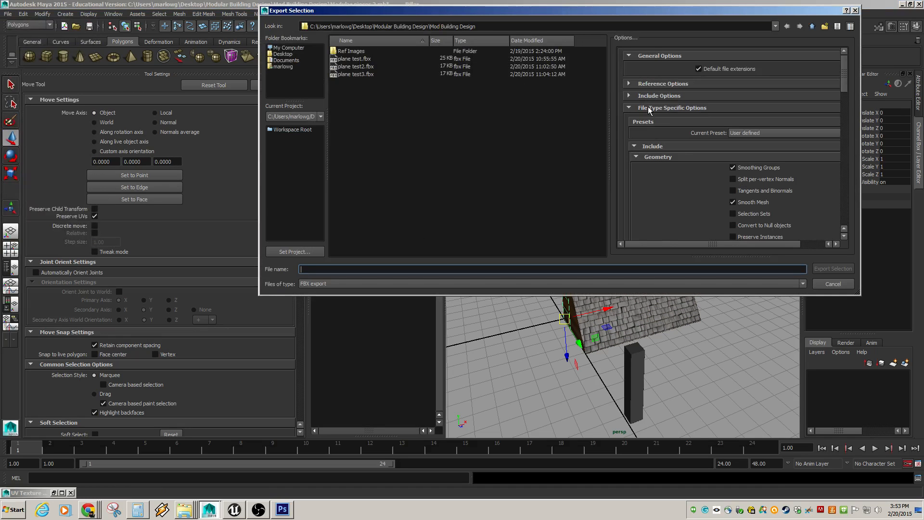
pyautogui.click(824, 27)
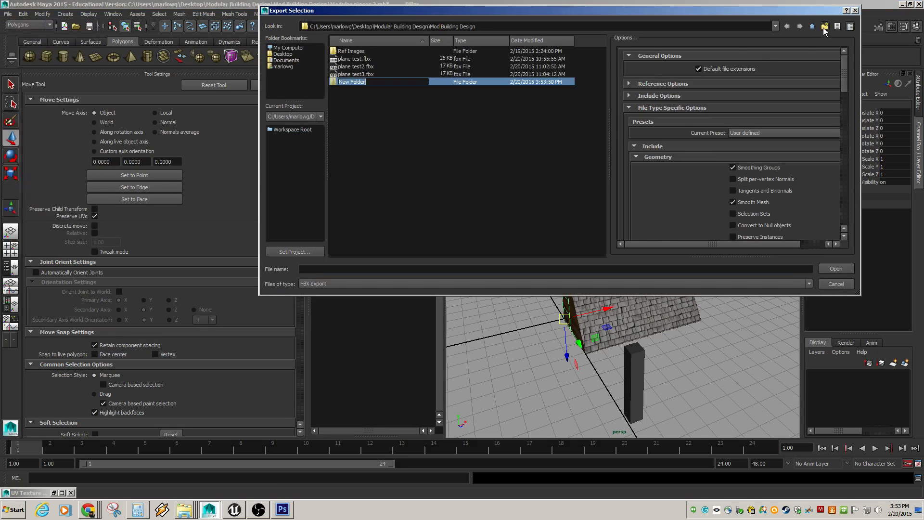
pyautogui.doubleClick(358, 82)
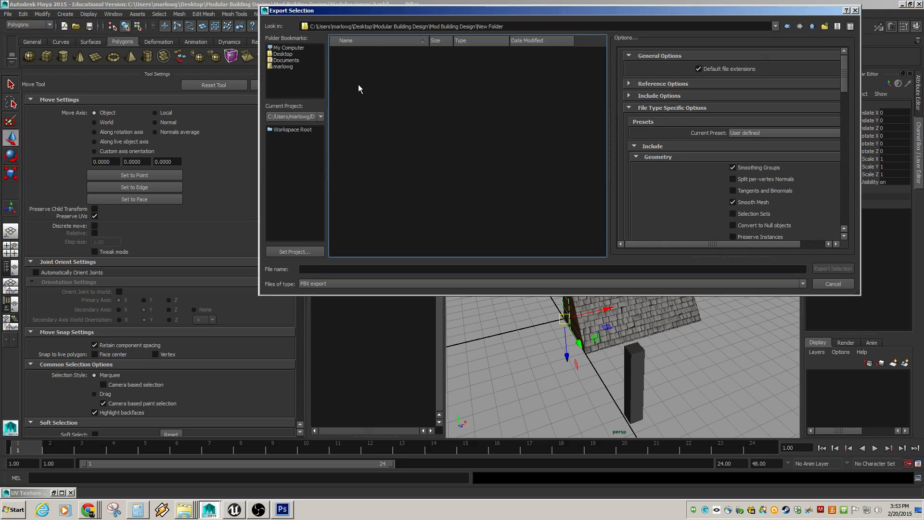
# - Name the export file Pillar, review the FBX options and export the selected pillar
pyautogui.click(320, 269)
pyautogui.write('Pillar')
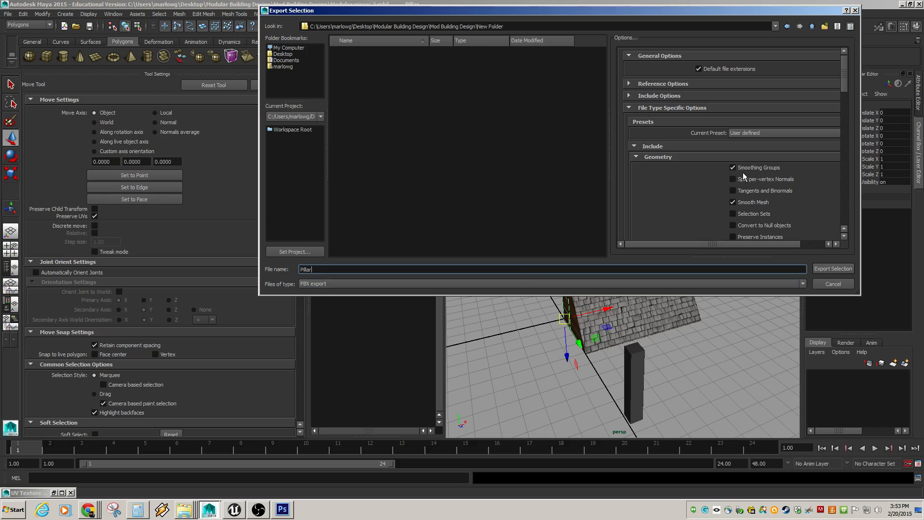
pyautogui.moveTo(849, 85); pyautogui.dragTo(834, 221)
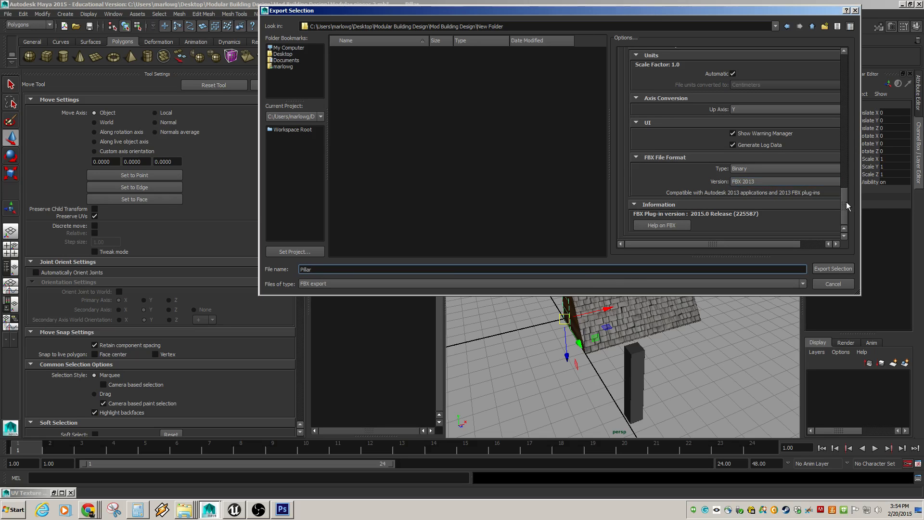
pyautogui.moveTo(847, 201); pyautogui.dragTo(849, 234)
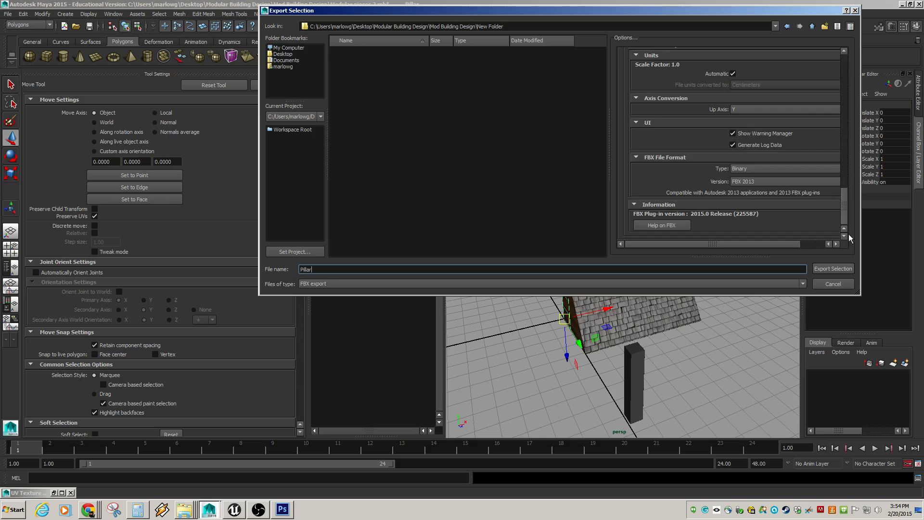
pyautogui.click(830, 269)
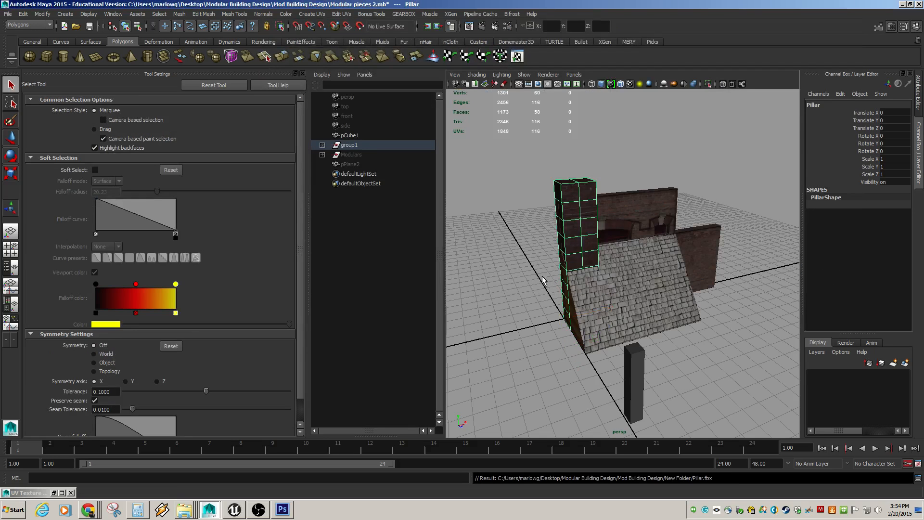
# - Export the shingled roof on its own as an FBX file named Roof into the new folder
pyautogui.click(597, 287)
pyautogui.click(8, 14)
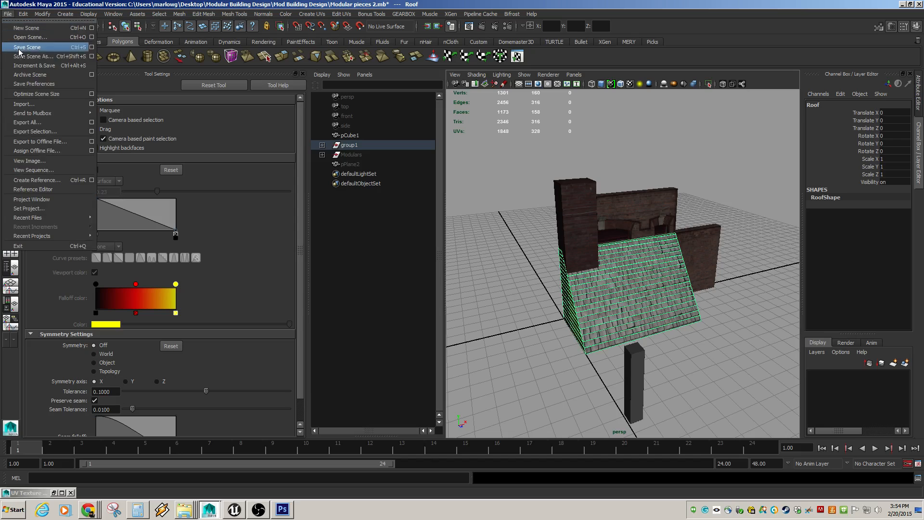
pyautogui.click(35, 131)
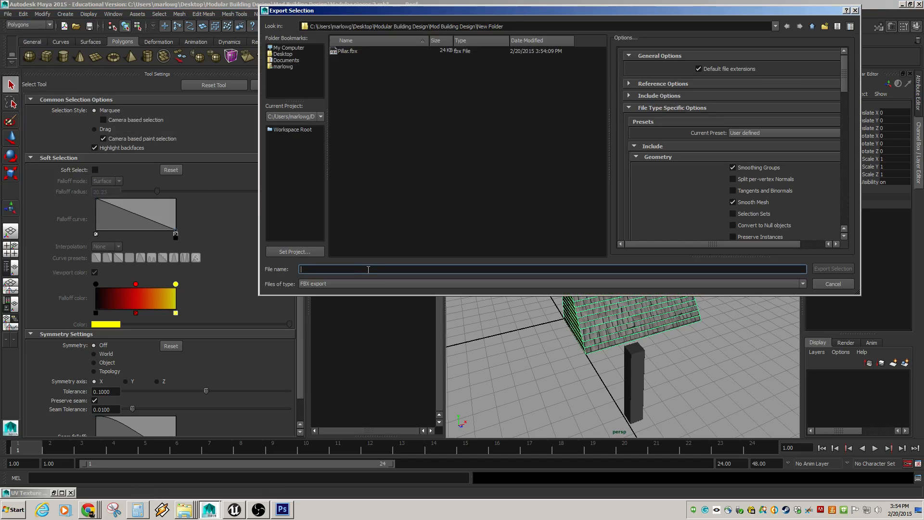
pyautogui.write('Roof')
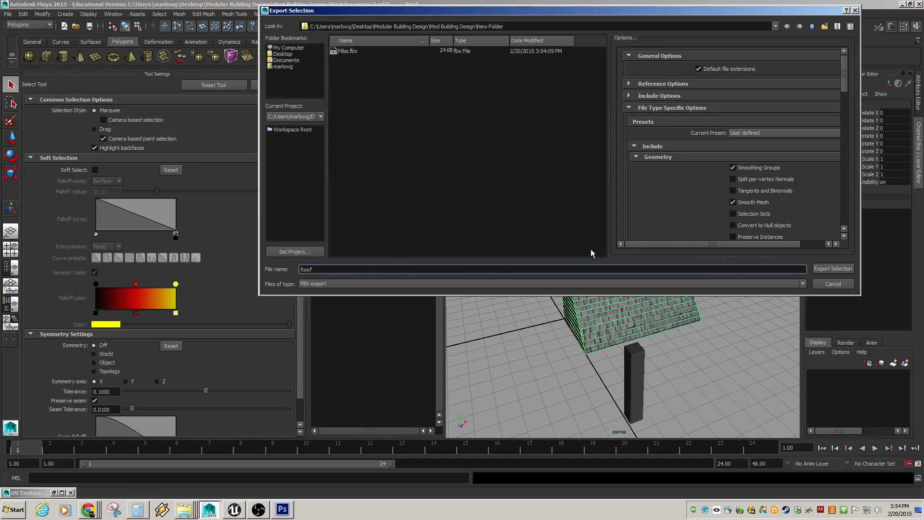
pyautogui.click(828, 269)
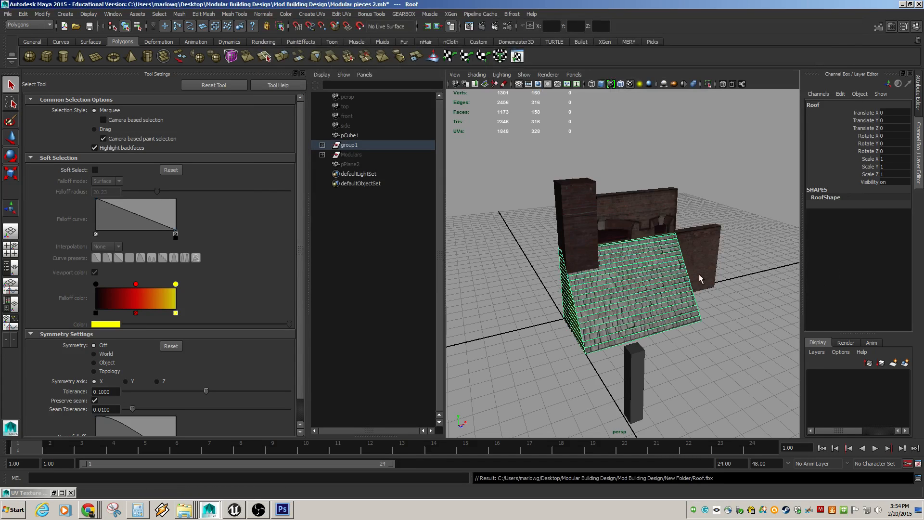
# - Export the tall brick wall with the arched opening as an FBX file named Wall2
pyautogui.click(651, 221)
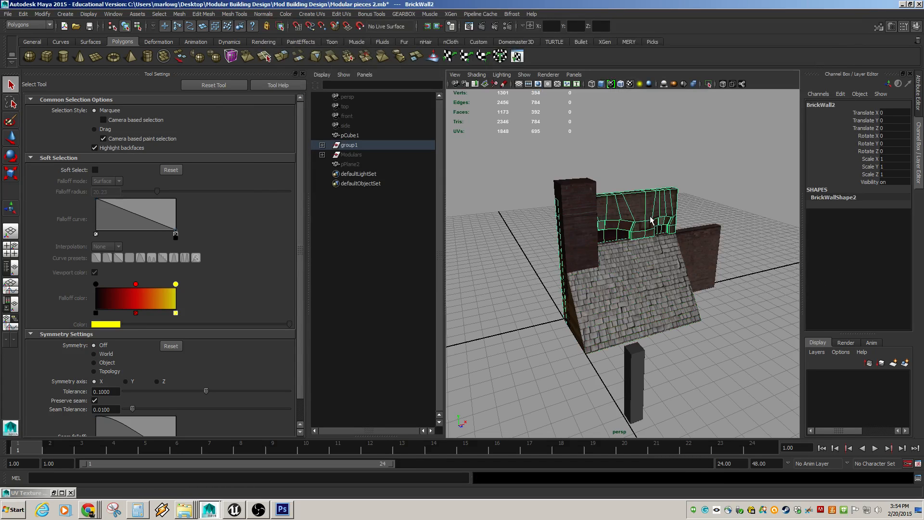
pyautogui.click(8, 14)
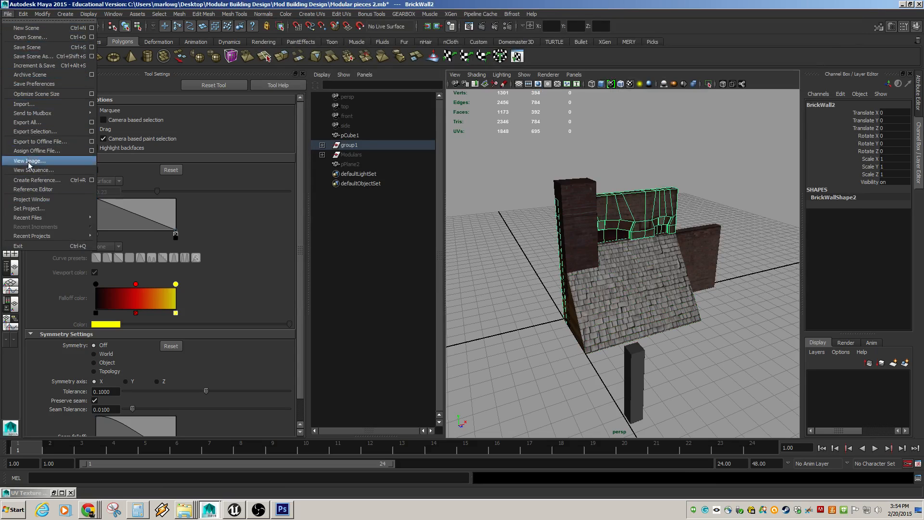
pyautogui.click(34, 132)
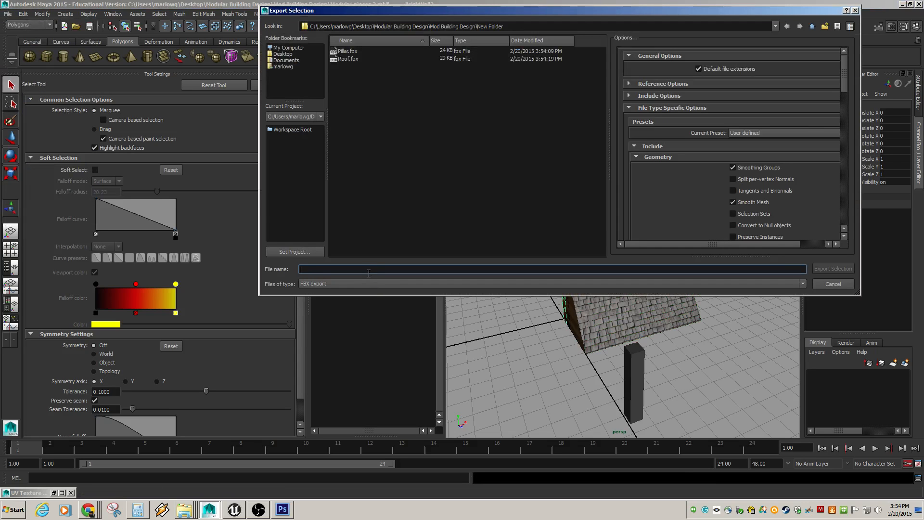
pyautogui.write('Wall2')
pyautogui.press('Return')
# - Export the plain brick wall behind the roof as an FBX file named Wall1 and clear the selection
pyautogui.click(707, 251)
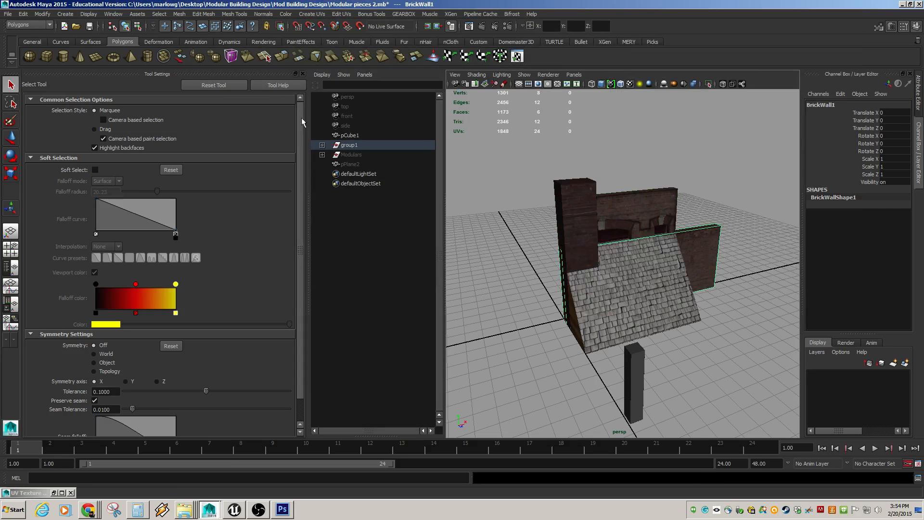
pyautogui.click(8, 13)
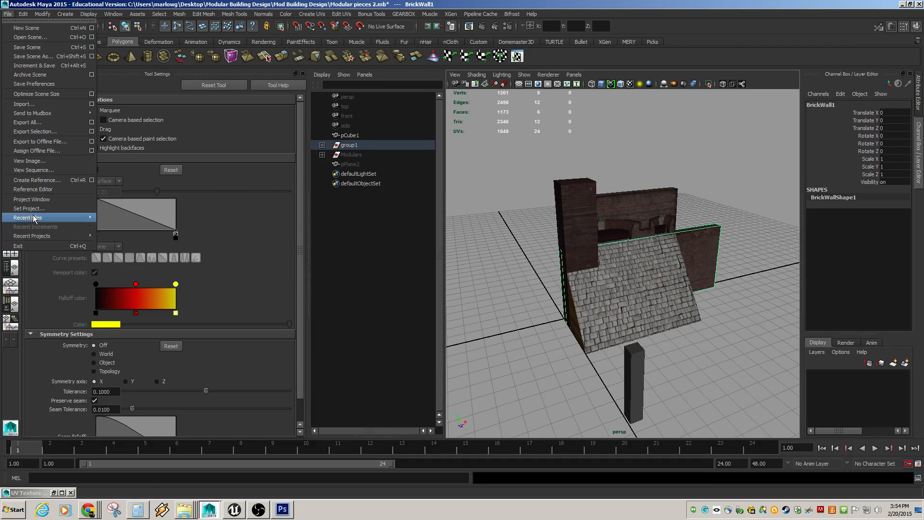
pyautogui.click(48, 132)
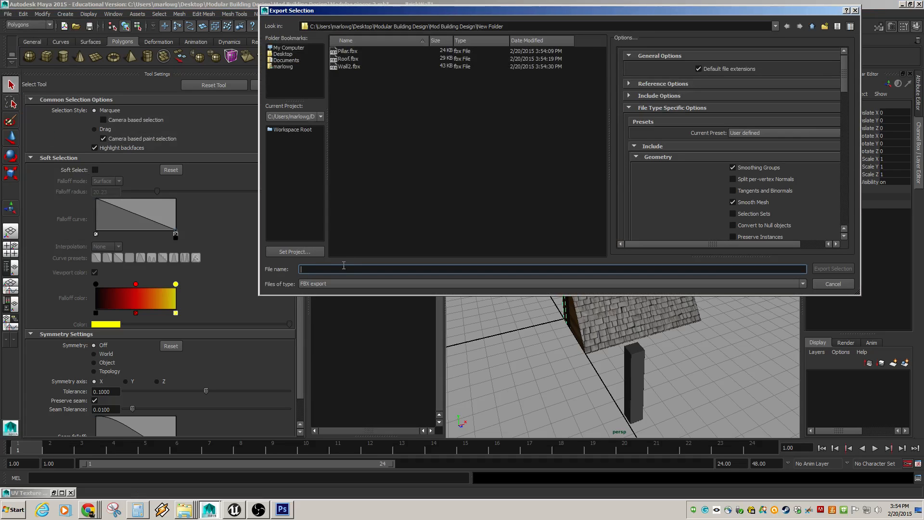
pyautogui.write('Wall1')
pyautogui.click(833, 269)
pyautogui.click(747, 277)
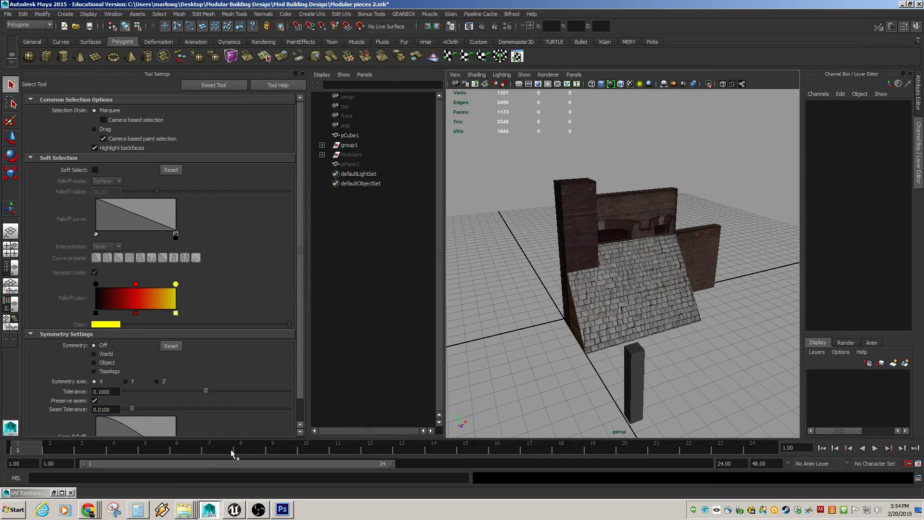
# - Switch to the file explorer and check the exported FBX files in New Folder inside Mod Building Design
pyautogui.click(241, 509)
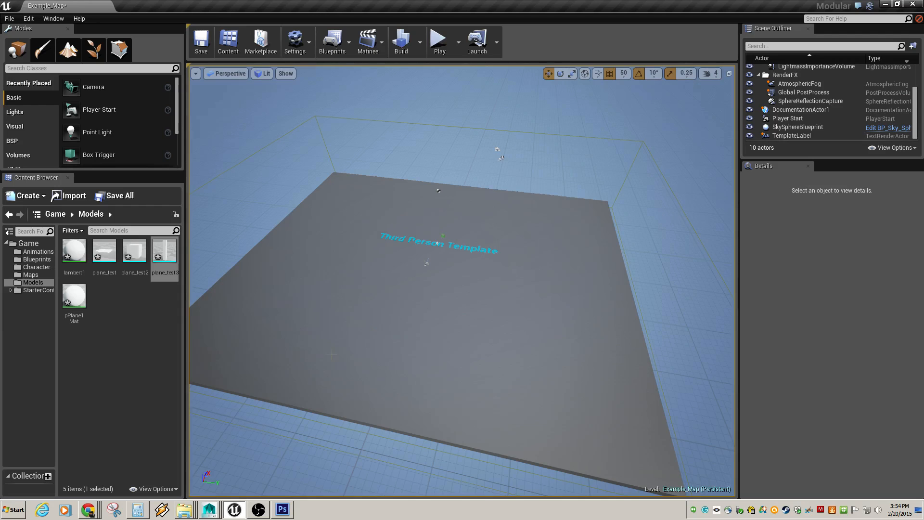
pyautogui.click(155, 466)
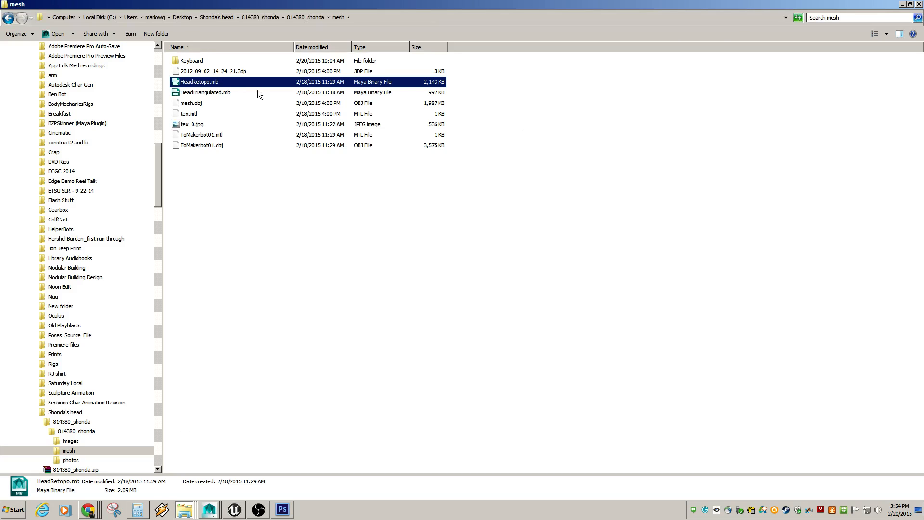
pyautogui.click(66, 431)
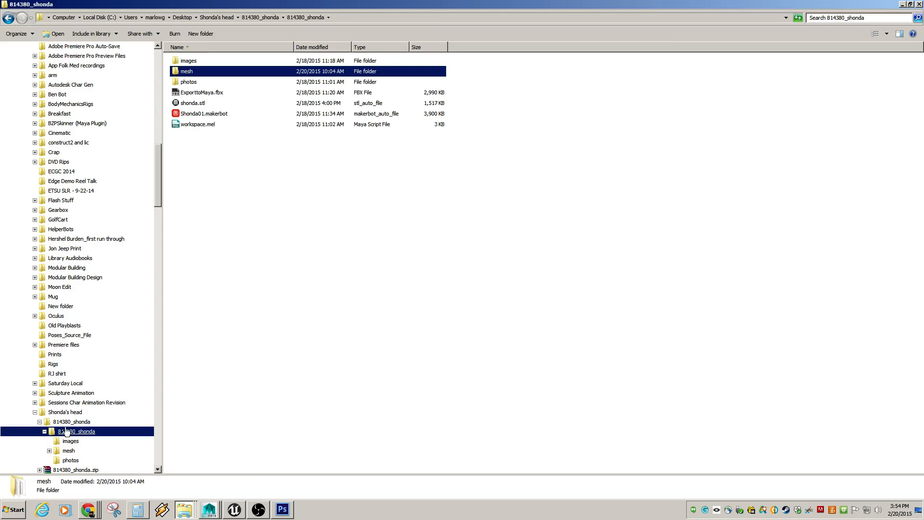
pyautogui.click(35, 412)
pyautogui.click(183, 513)
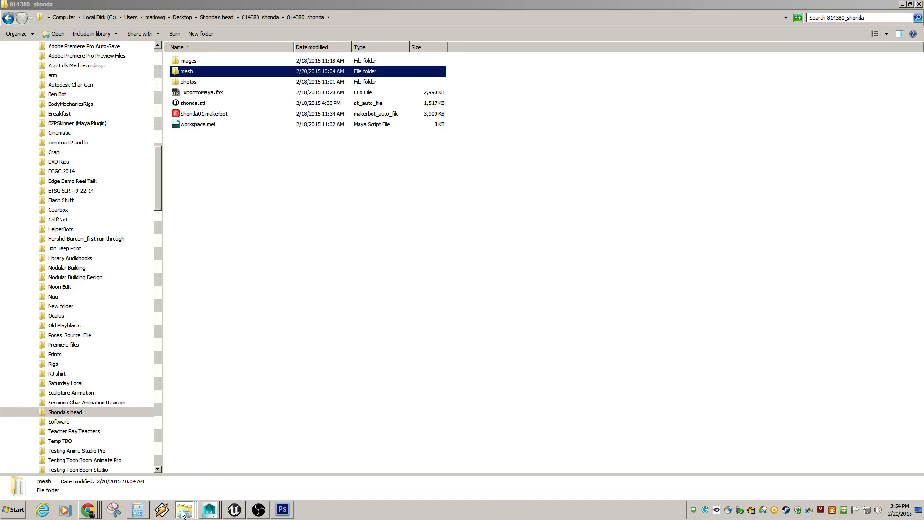
pyautogui.click(161, 478)
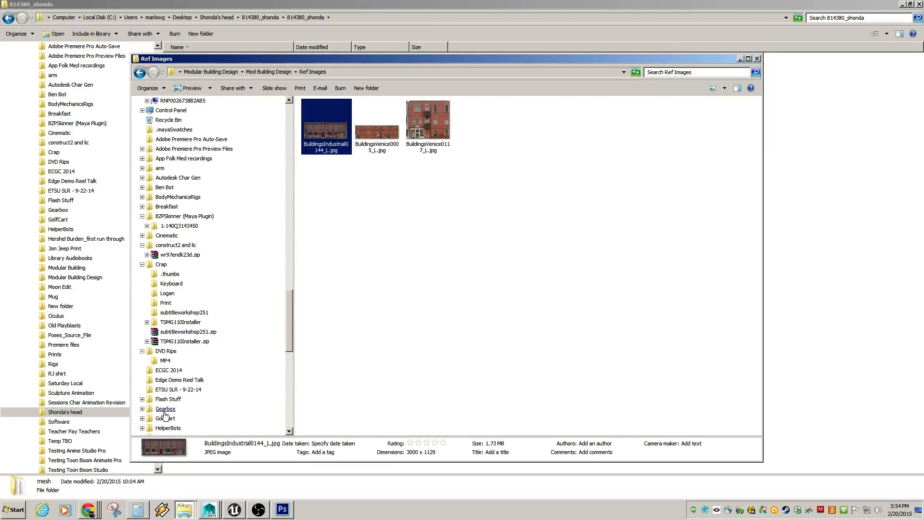
pyautogui.click(268, 72)
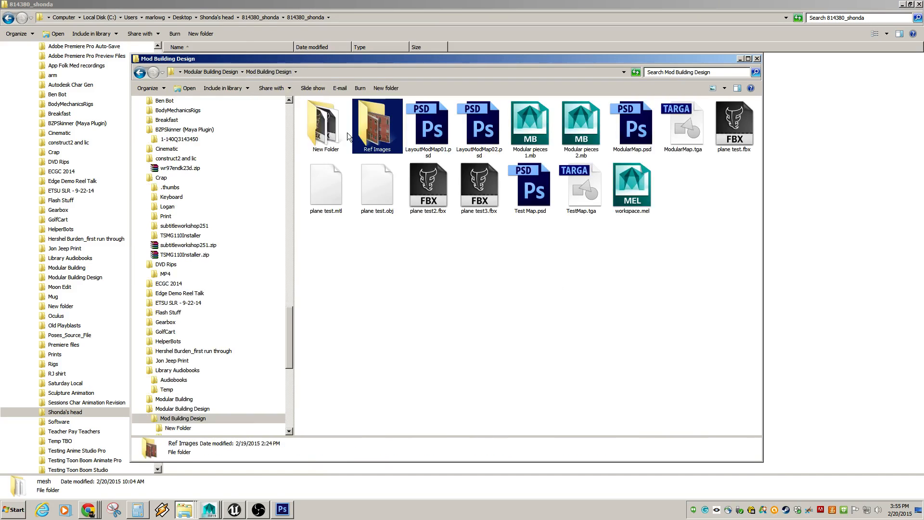
pyautogui.doubleClick(327, 135)
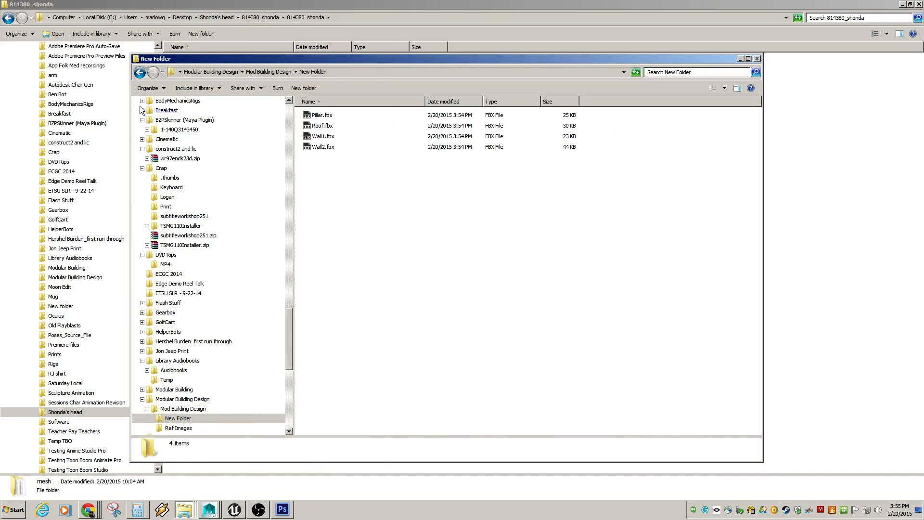
pyautogui.click(140, 72)
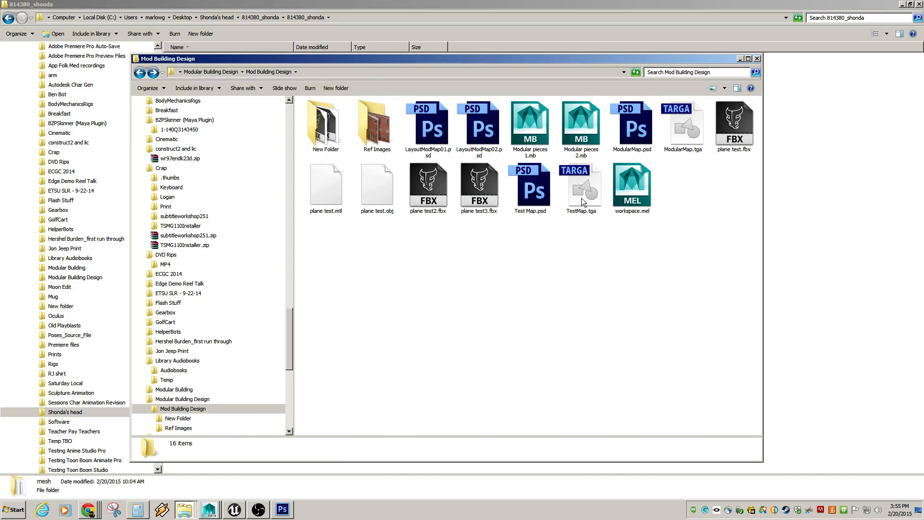
# - Switch to Unreal Editor and import Pillar.fbx from New Folder into the Models folder, including its materials and textures
pyautogui.click(234, 510)
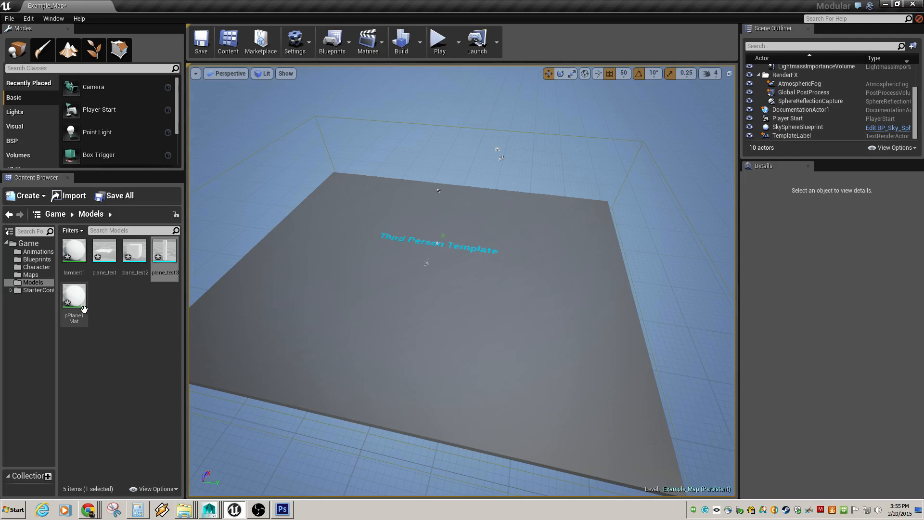
pyautogui.click(70, 196)
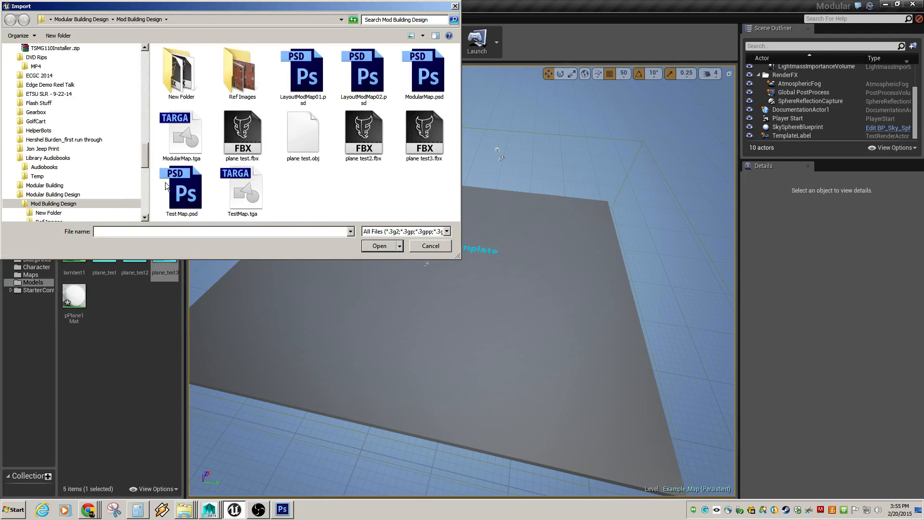
pyautogui.doubleClick(187, 81)
pyautogui.click(183, 64)
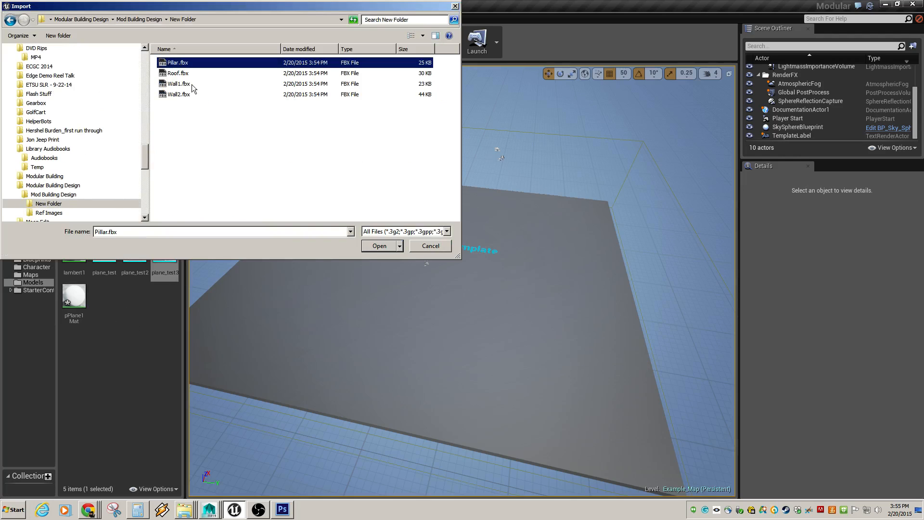
pyautogui.click(385, 245)
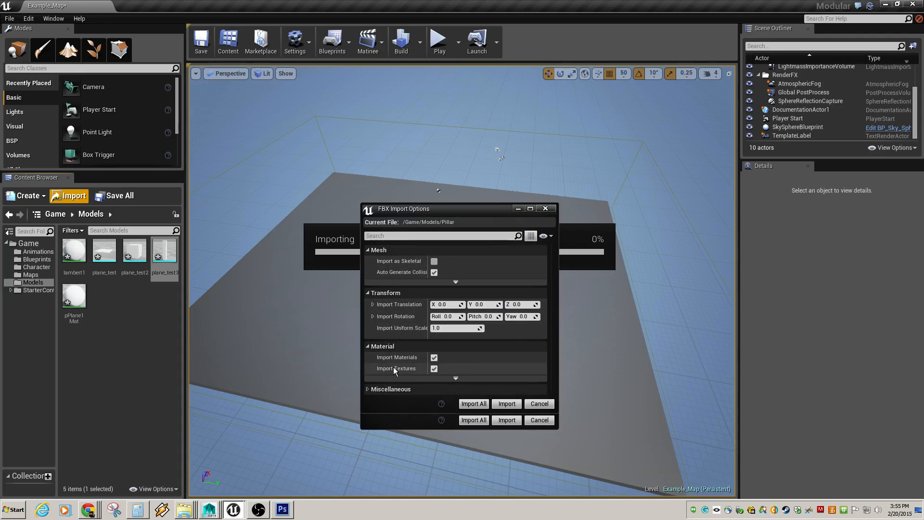
pyautogui.click(456, 379)
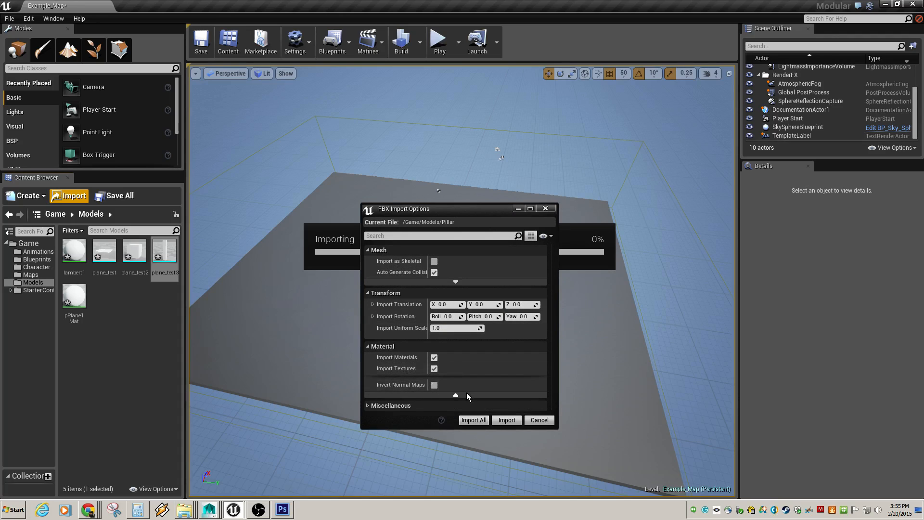
pyautogui.click(473, 420)
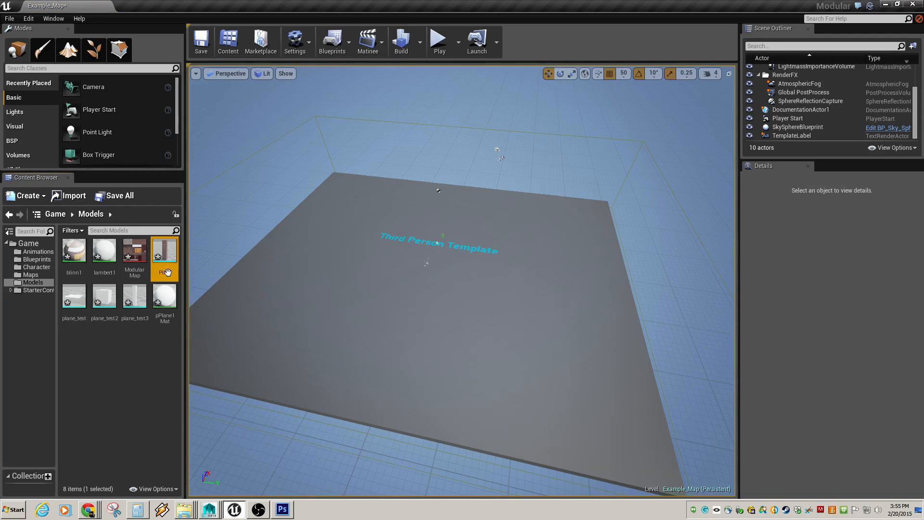
# - Inspect the imported Pillar mesh in its mesh editor and close the editor
pyautogui.doubleClick(166, 253)
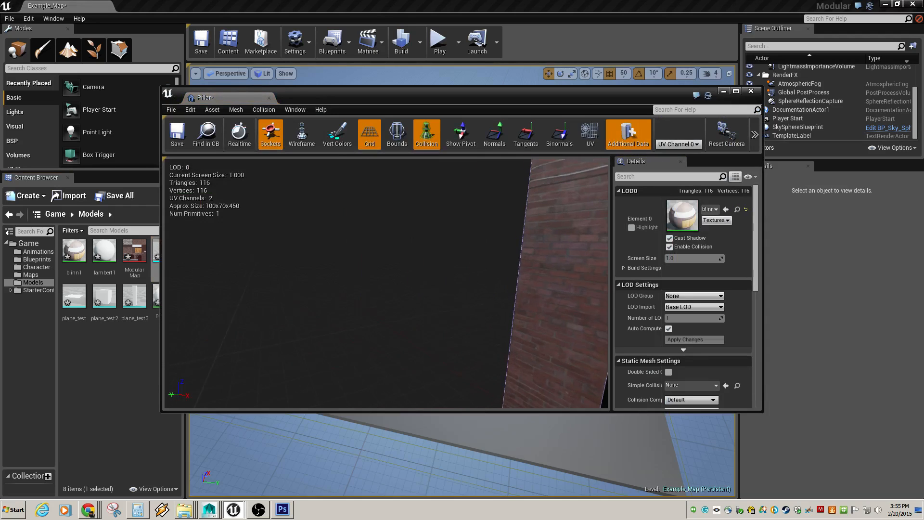
pyautogui.click(751, 90)
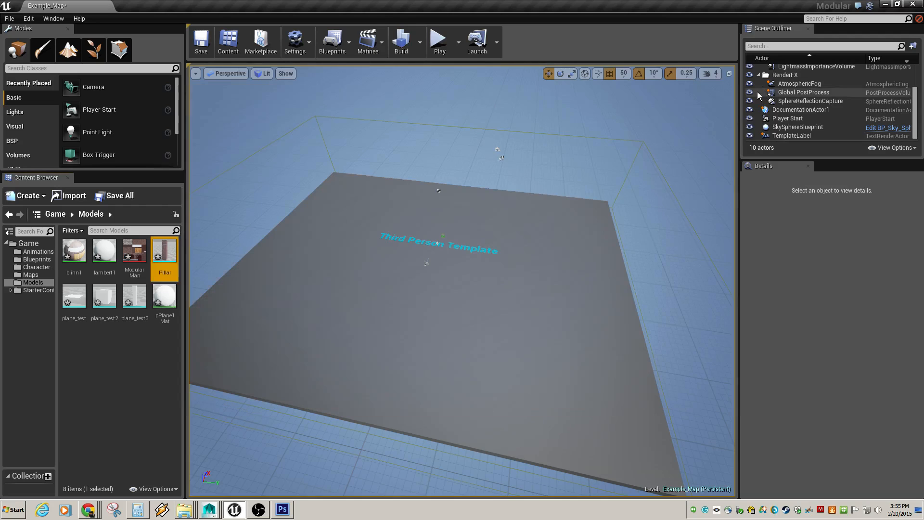
# - Place the Pillar mesh in the level and move it along the X axis to -1050
pyautogui.moveTo(165, 252); pyautogui.dragTo(392, 288)
pyautogui.keyDown('alt'); pyautogui.moveTo(423, 332); pyautogui.dragTo(386, 265); pyautogui.keyUp('alt')
pyautogui.scroll(4, 386, 264)
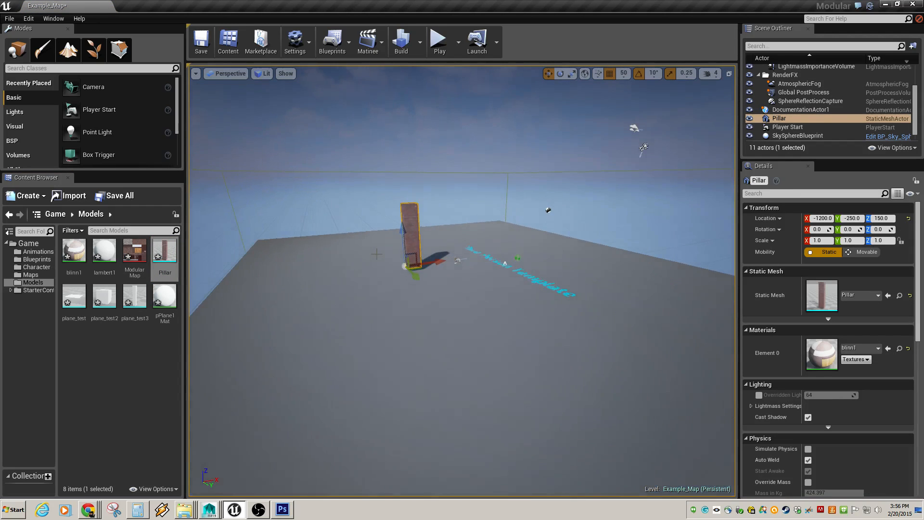
pyautogui.press('f')
pyautogui.scroll(-5, 377, 253)
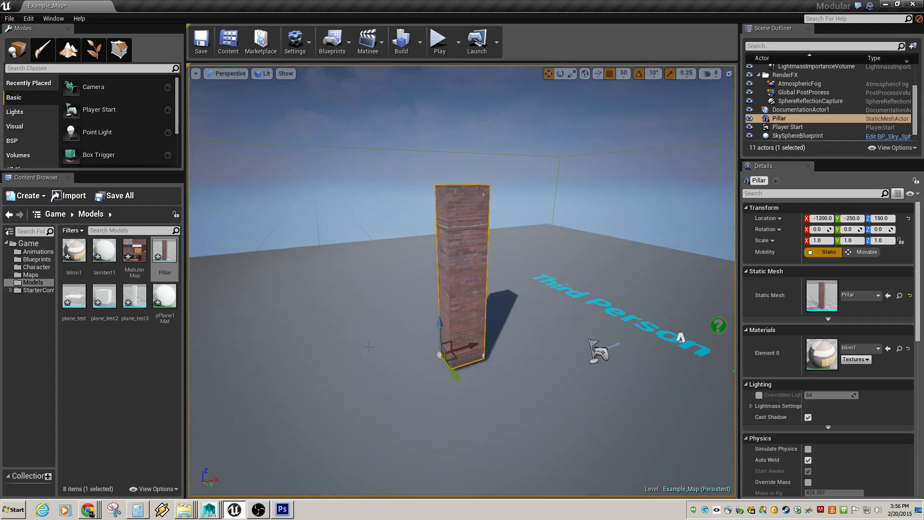
pyautogui.moveTo(464, 345); pyautogui.dragTo(487, 344)
# - Set the position grid snap size to 10 and lower the pillar to Z 130
pyautogui.click(624, 73)
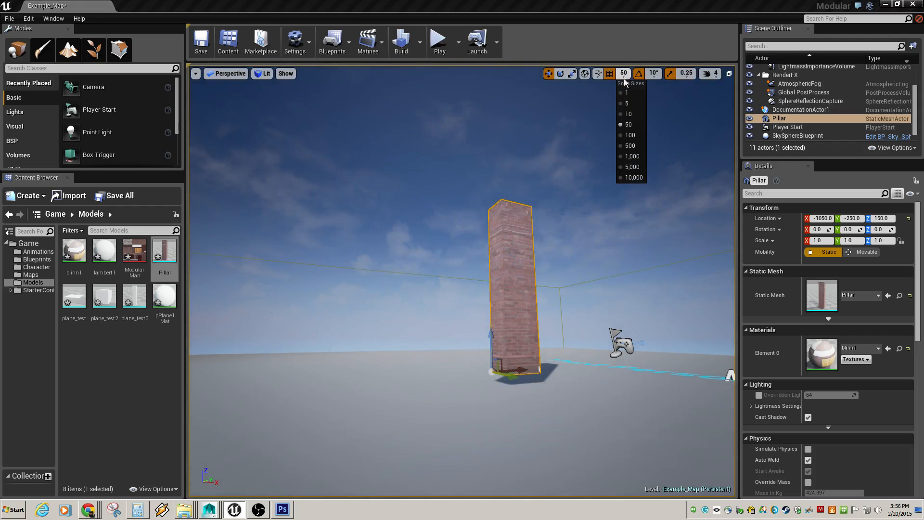
pyautogui.click(626, 114)
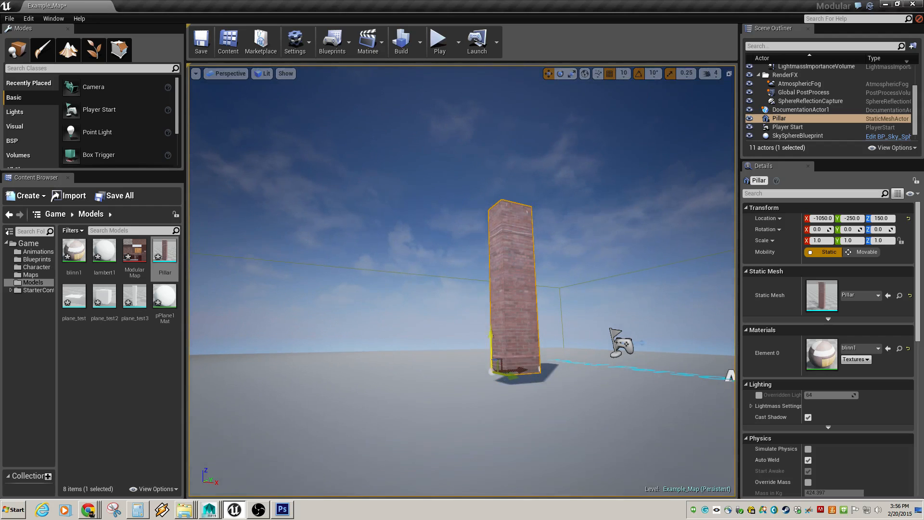
pyautogui.moveTo(489, 339); pyautogui.dragTo(489, 343)
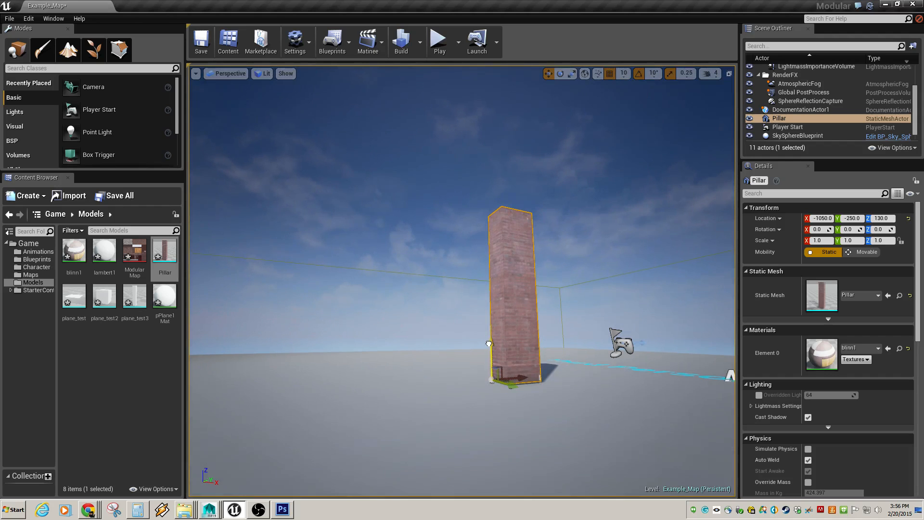
# - Try moving the pillar around, undo the moves, and delete the pillar from the level
pyautogui.moveTo(506, 384)
pyautogui.keyDown('alt'); pyautogui.mouseDown()
pyautogui.moveTo(477, 384)
pyautogui.moveTo(523, 386)
pyautogui.mouseUp(); pyautogui.keyUp('alt')
pyautogui.hotkey('ctrl', 'z')
pyautogui.keyDown('alt'); pyautogui.moveTo(483, 429); pyautogui.dragTo(449, 423); pyautogui.keyUp('alt')
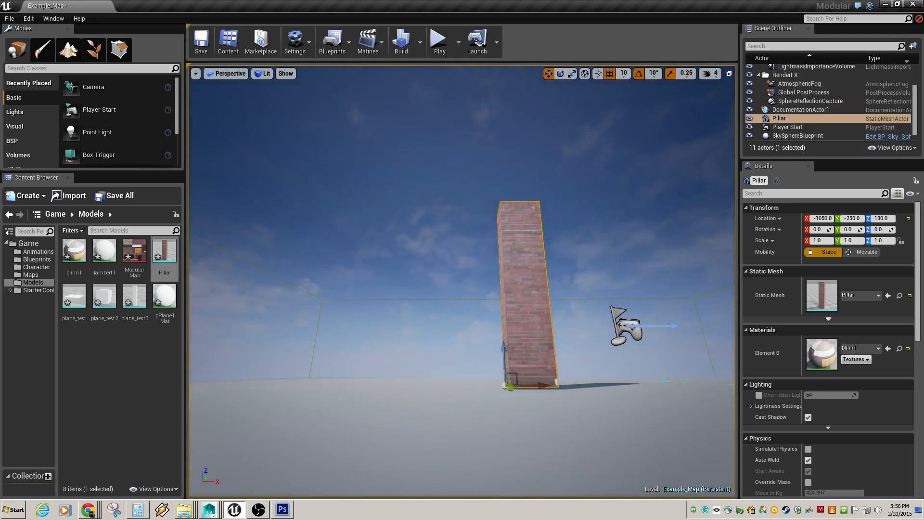
pyautogui.moveTo(504, 346); pyautogui.dragTo(476, 272)
pyautogui.hotkey('ctrl', 'z')
pyautogui.keyDown('shift'); pyautogui.moveTo(475, 315); pyautogui.dragTo(526, 424); pyautogui.keyUp('shift')
pyautogui.moveTo(506, 390); pyautogui.dragTo(508, 442)
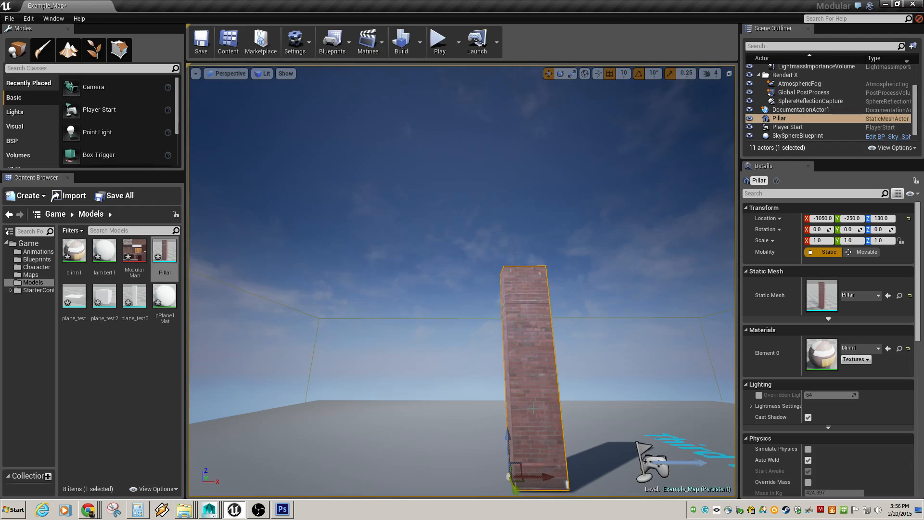
pyautogui.press('Delete')
# - Check the Pillar mesh in its editor and place the mesh in the level at about X -1160, Y -430
pyautogui.doubleClick(164, 250)
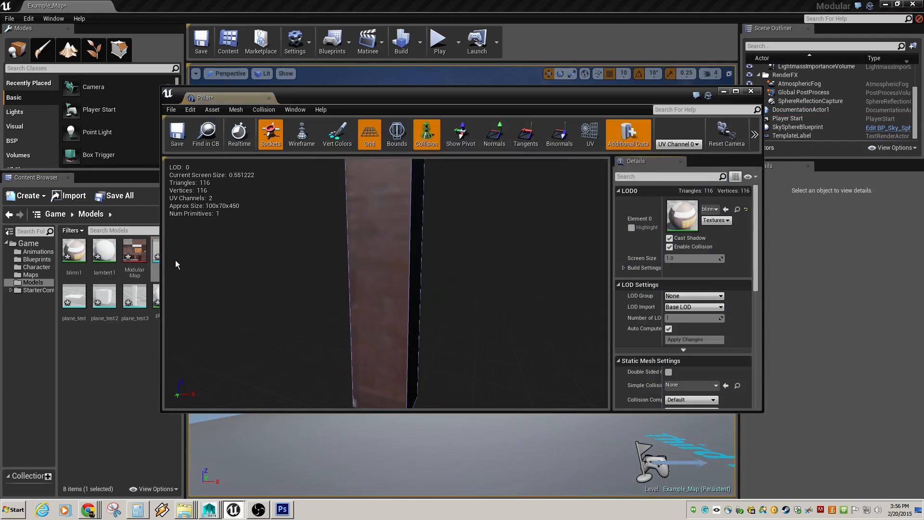
pyautogui.click(751, 91)
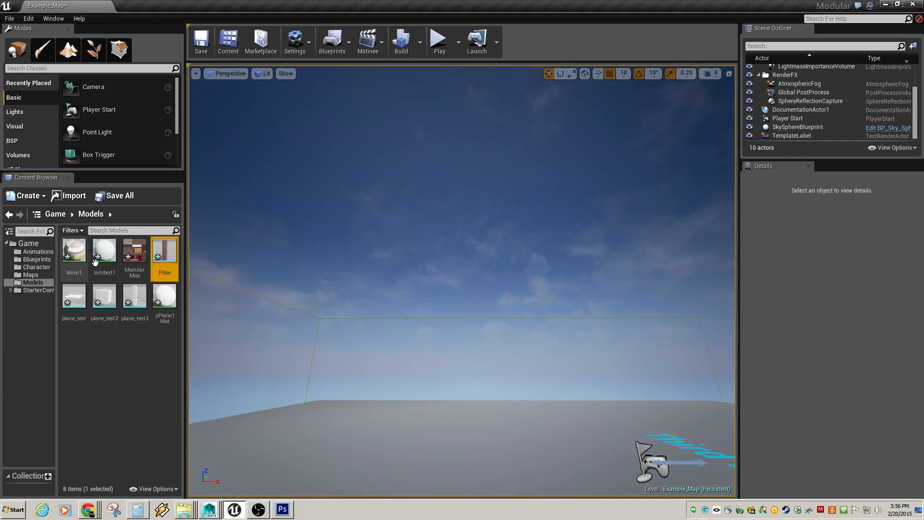
pyautogui.moveTo(166, 252); pyautogui.dragTo(459, 455)
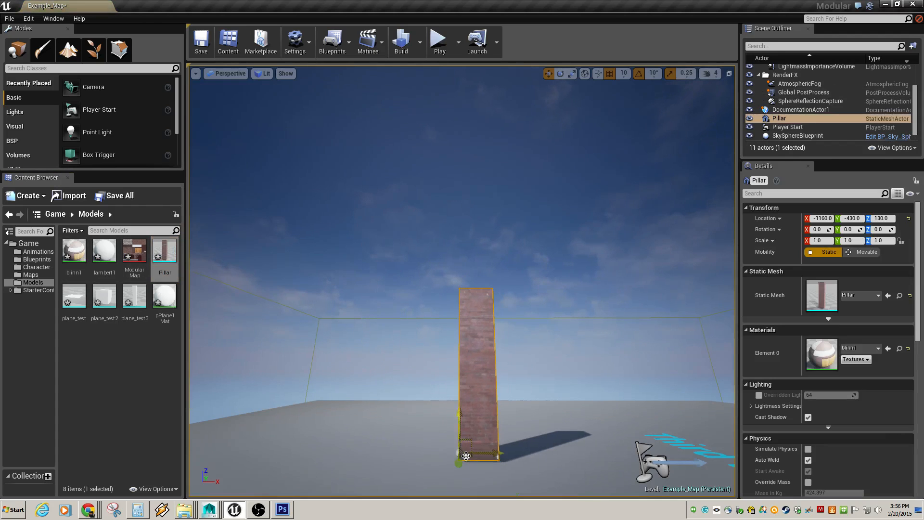
# - Duplicate the pillar along the X axis and snap the copy flush beside the original at X -1260
pyautogui.moveTo(439, 417); pyautogui.dragTo(461, 426, button='right')
pyautogui.press('a')
pyautogui.press('w')
pyautogui.click(631, 212)
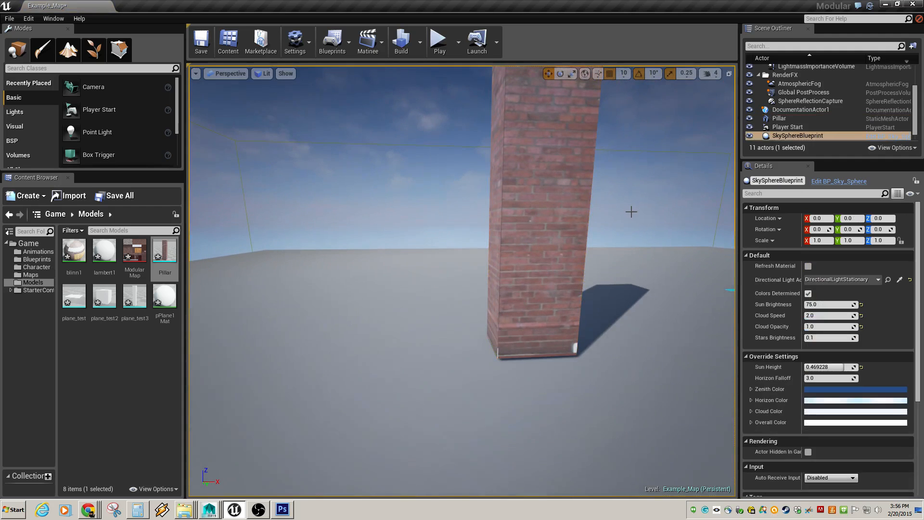
pyautogui.click(547, 337)
pyautogui.moveTo(520, 335); pyautogui.dragTo(397, 330)
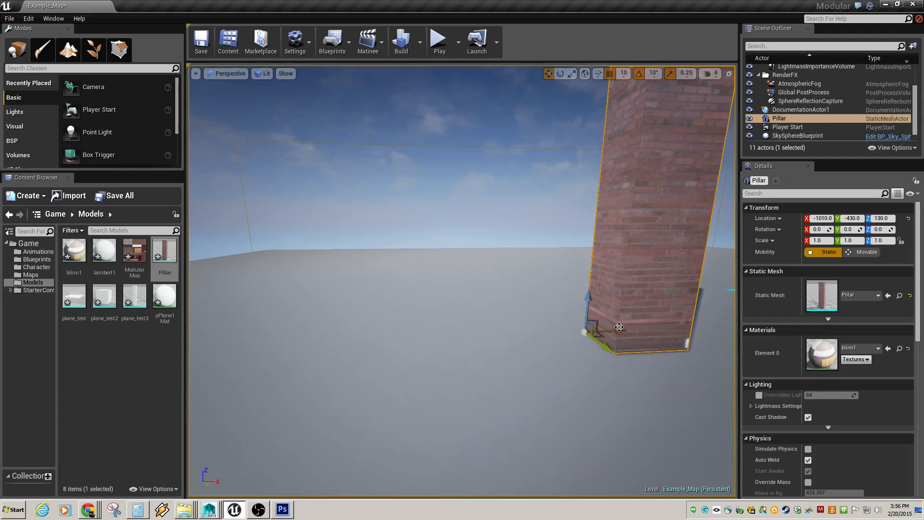
pyautogui.moveTo(620, 328); pyautogui.dragTo(451, 337)
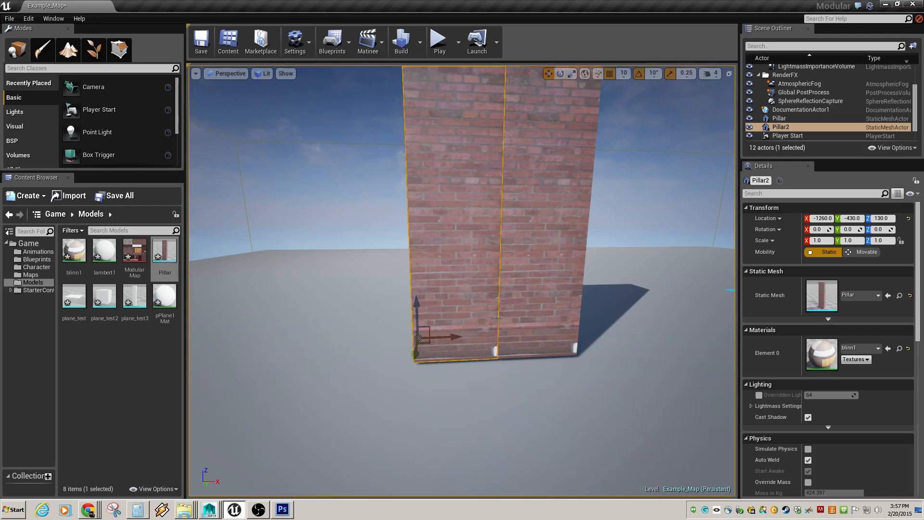
pyautogui.moveTo(452, 338)
pyautogui.mouseDown()
pyautogui.moveTo(440, 337)
pyautogui.moveTo(454, 340)
pyautogui.mouseUp()
pyautogui.click(680, 197)
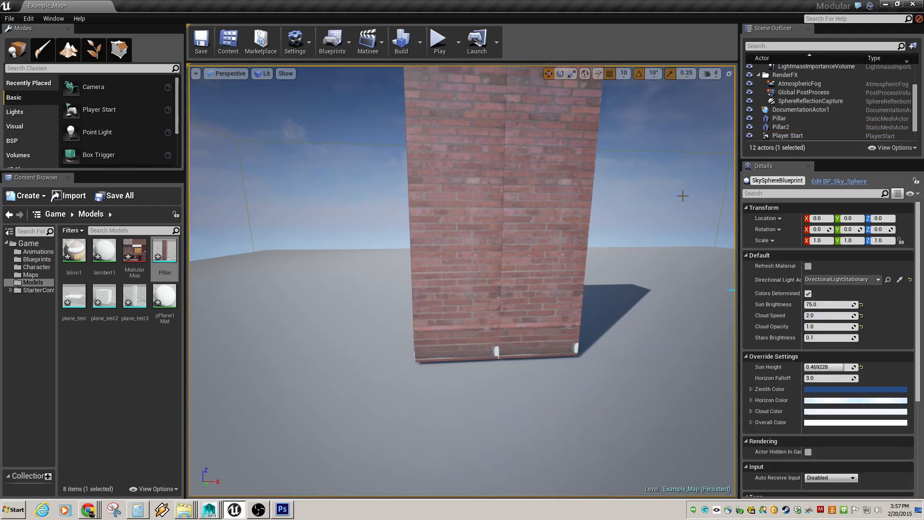
# - Delete the duplicate pillar from the level
pyautogui.scroll(-5, 548, 249)
pyautogui.click(455, 223)
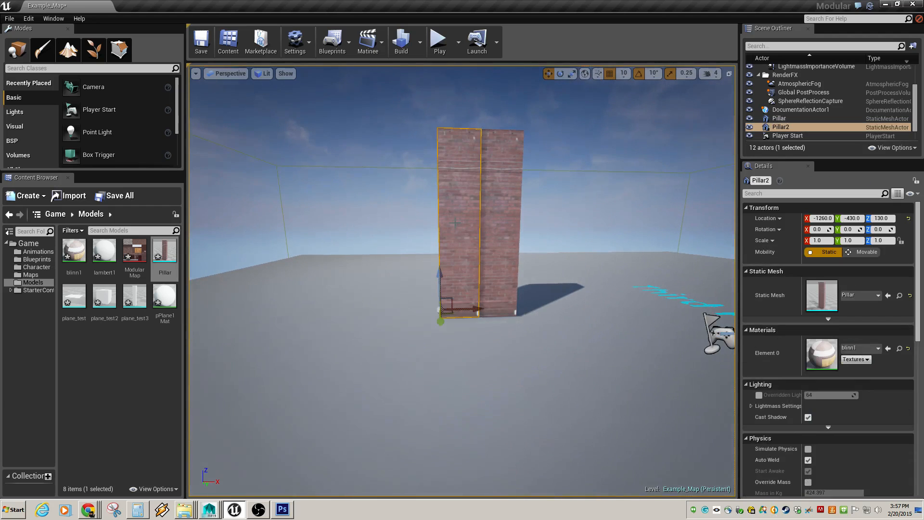
pyautogui.press('Delete')
# - Import the Roof, Wall1 and Wall2 FBX files together into the Models folder, including their materials and textures
pyautogui.rightClick(104, 345)
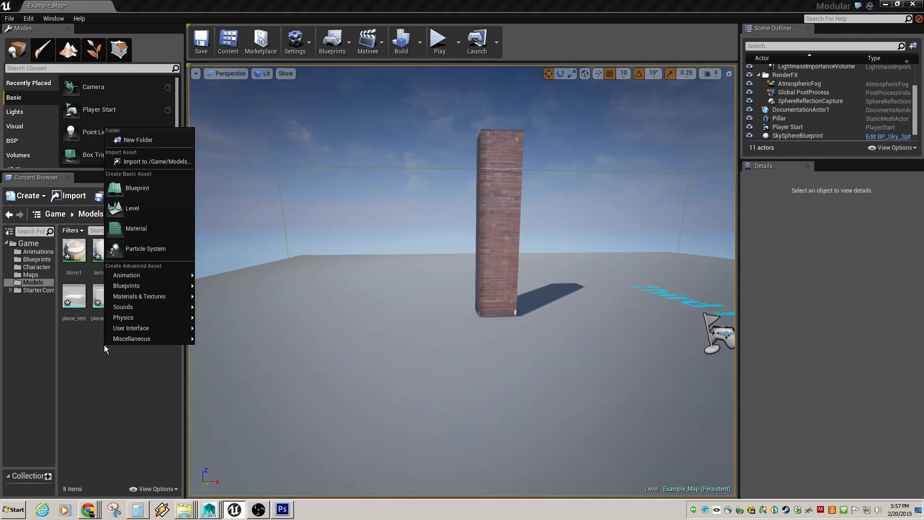
pyautogui.moveTo(136, 282)
pyautogui.click(71, 198)
pyautogui.moveTo(200, 120); pyautogui.dragTo(171, 76)
pyautogui.click(376, 243)
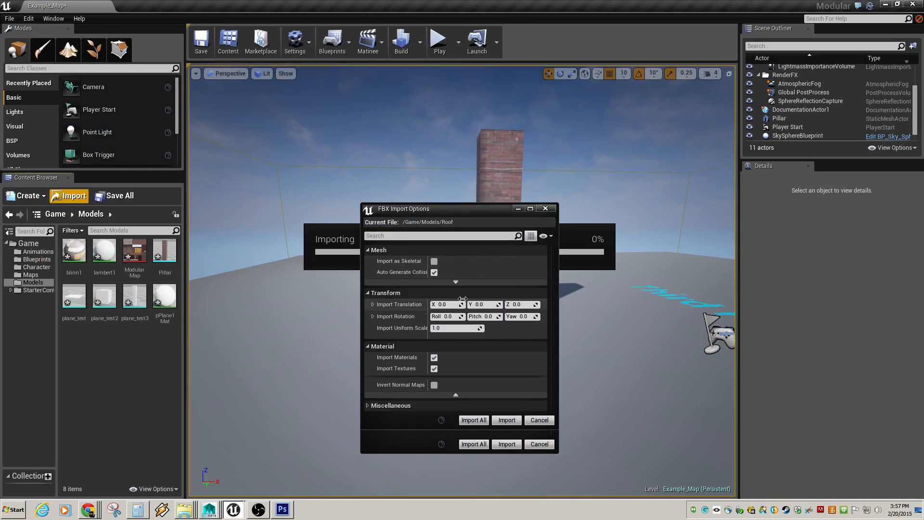
pyautogui.click(475, 444)
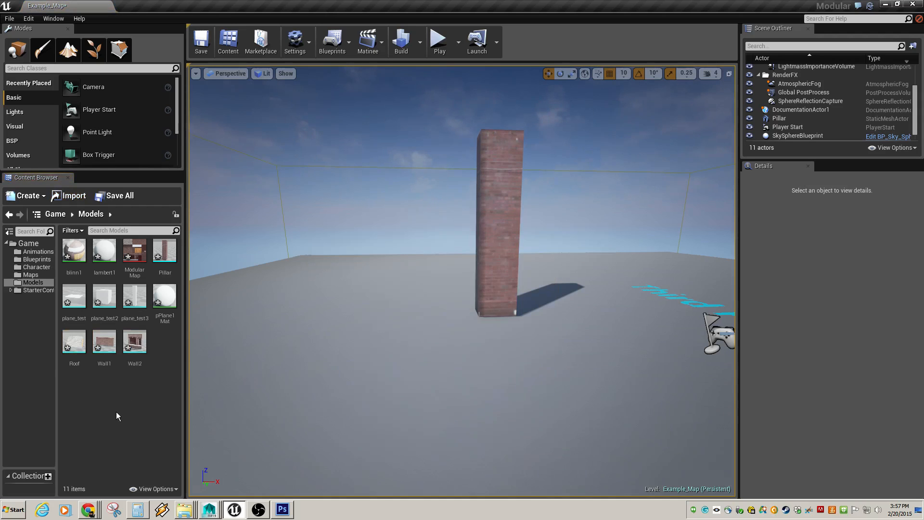
# - Place the Wall2 mesh beside the pillar at about X -1060, Y -440, Z 130 and check how they meet
pyautogui.click(130, 347)
pyautogui.moveTo(131, 345); pyautogui.dragTo(518, 309)
pyautogui.moveTo(517, 308); pyautogui.dragTo(539, 313, button='right')
pyautogui.moveTo(429, 360); pyautogui.dragTo(412, 352)
pyautogui.moveTo(379, 391); pyautogui.dragTo(506, 380, button='right')
pyautogui.press('f')
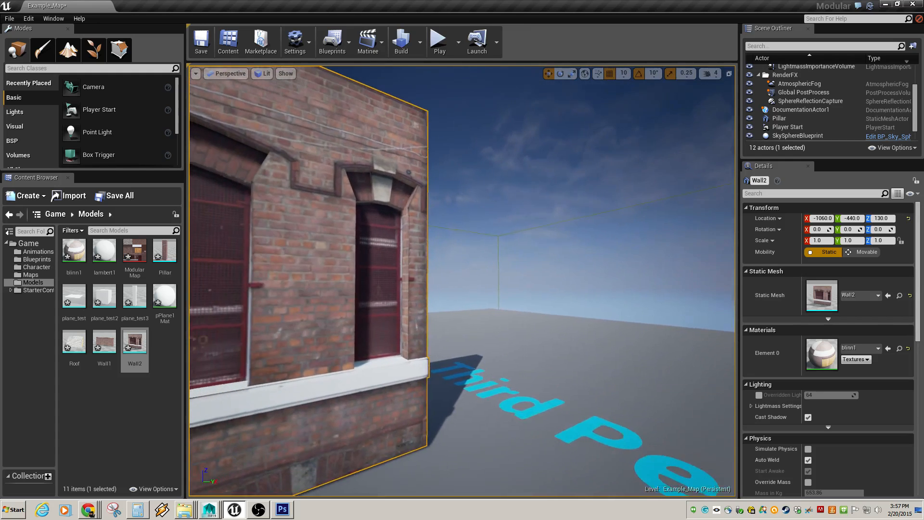
pyautogui.press('a')
pyautogui.moveTo(346, 387); pyautogui.dragTo(345, 387, button='right')
pyautogui.scroll(-4, 346, 387)
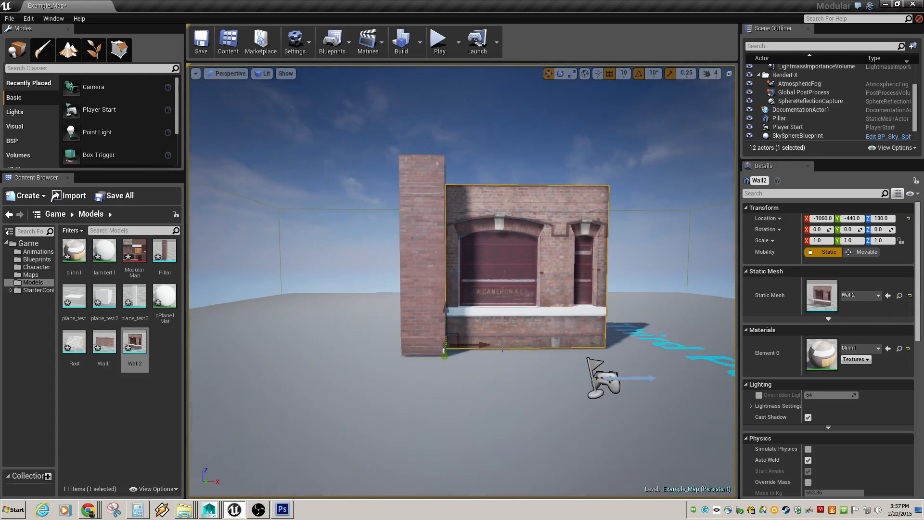
# - Move the windowed wall along the Y axis to -430 so it lines up with the pillar
pyautogui.moveTo(518, 365); pyautogui.dragTo(419, 376, button='right')
pyautogui.press('w')
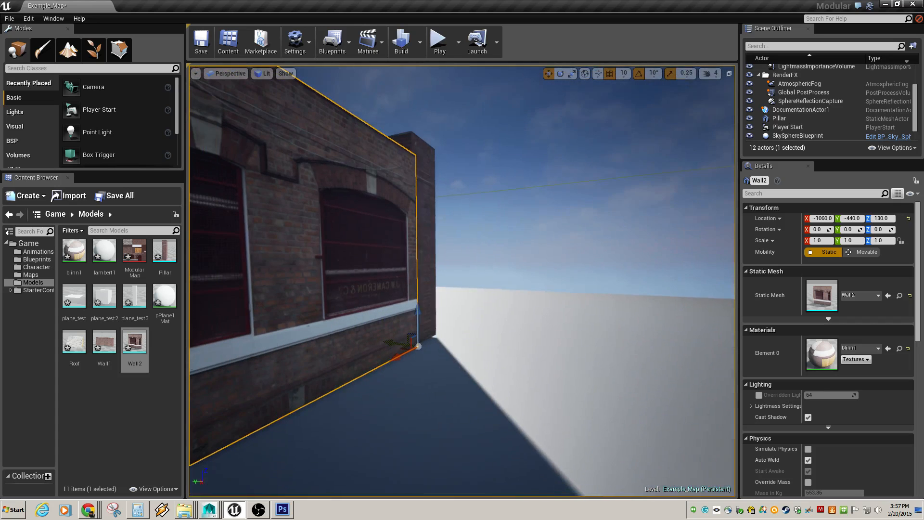
pyautogui.click(409, 331)
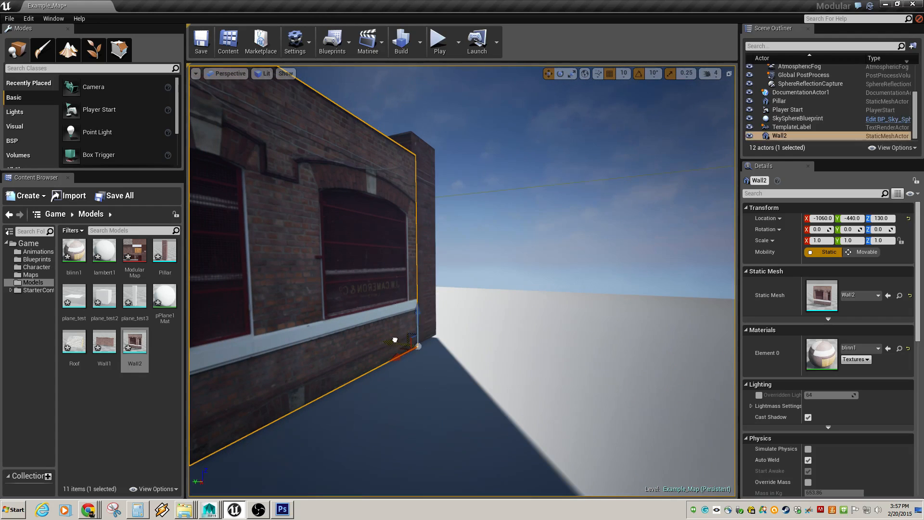
pyautogui.moveTo(395, 340); pyautogui.dragTo(391, 337)
pyautogui.moveTo(479, 314); pyautogui.dragTo(631, 307, button='right')
pyautogui.press('s')
pyautogui.press('w')
pyautogui.press('s')
pyautogui.press('w')
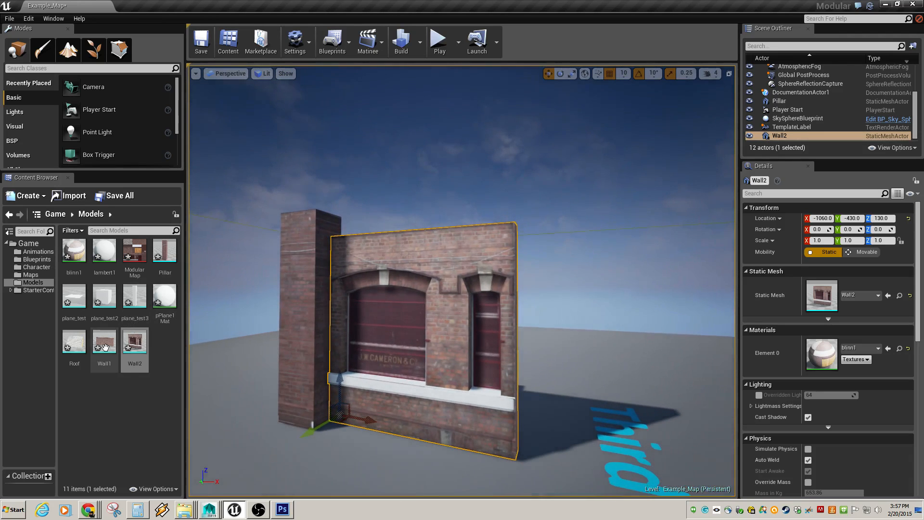
# - Place the Roof mesh on top of the windowed wall and align it at X -1060, Y -430, Z 530
pyautogui.click(75, 345)
pyautogui.moveTo(71, 345); pyautogui.dragTo(335, 237)
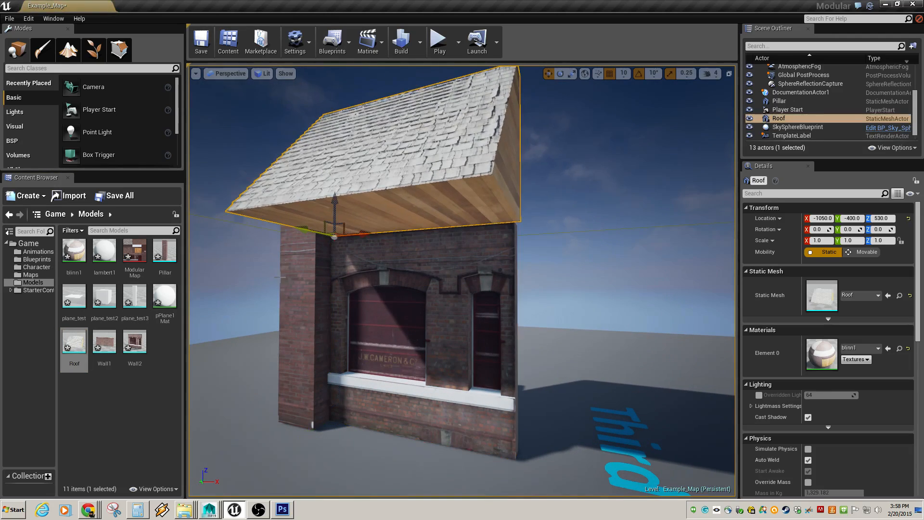
pyautogui.keyDown('alt'); pyautogui.moveTo(538, 318); pyautogui.dragTo(538, 317, button='right'); pyautogui.keyUp('alt')
pyautogui.keyDown('alt'); pyautogui.moveTo(541, 321); pyautogui.dragTo(446, 223); pyautogui.keyUp('alt')
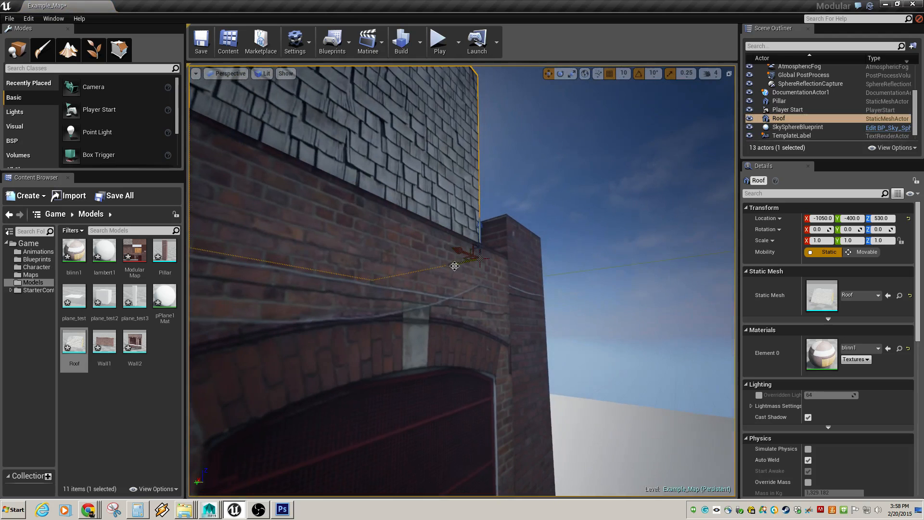
pyautogui.moveTo(454, 263); pyautogui.dragTo(476, 259)
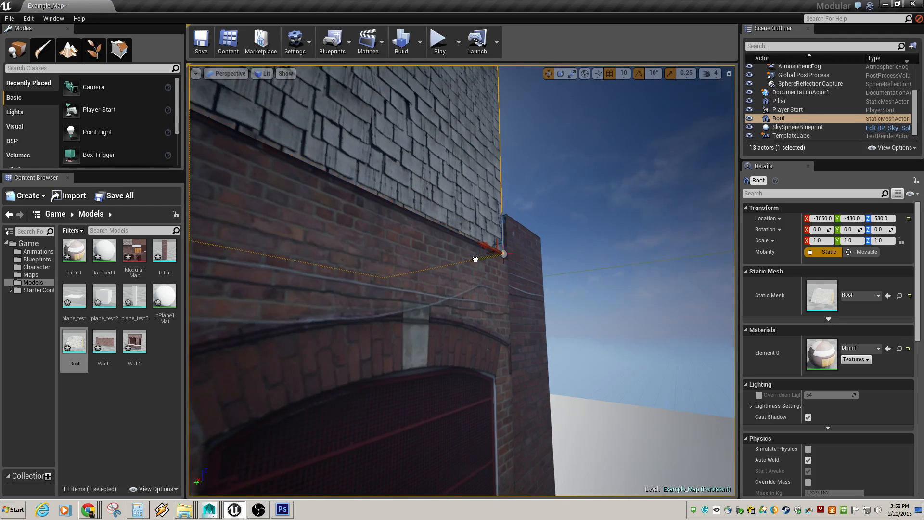
pyautogui.scroll(5, 636, 358)
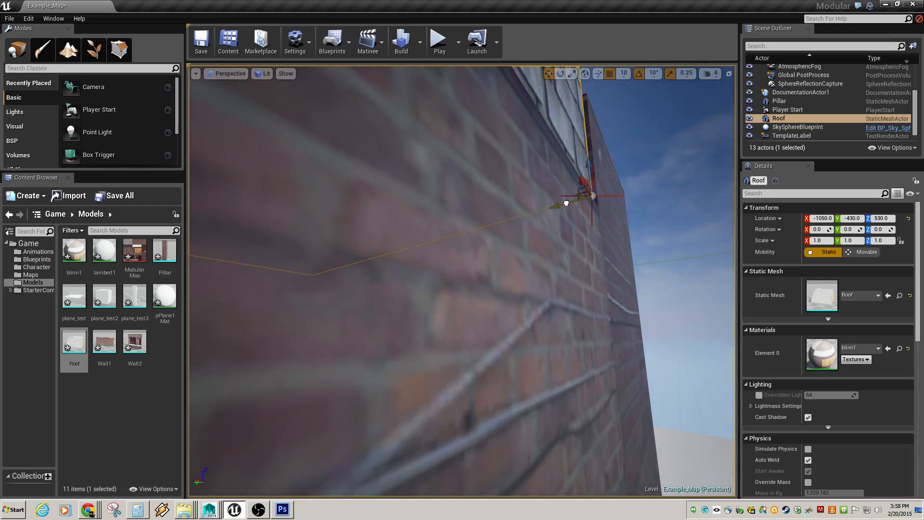
pyautogui.moveTo(585, 181); pyautogui.dragTo(591, 188)
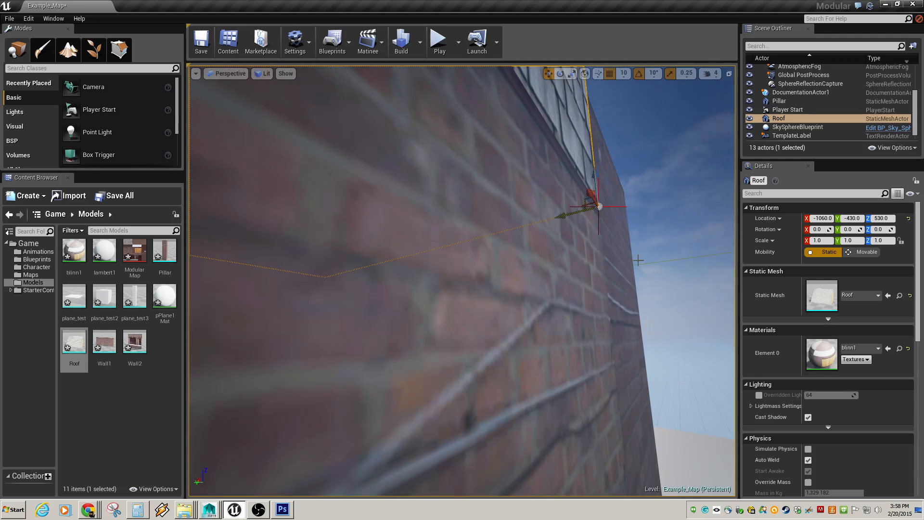
pyautogui.moveTo(633, 279); pyautogui.dragTo(543, 288, button='right')
pyautogui.press('s')
pyautogui.press('s')
# - Try the Wall1 mesh next to the windowed wall at about X -660, Y -400, and delete it from the level
pyautogui.click(347, 344)
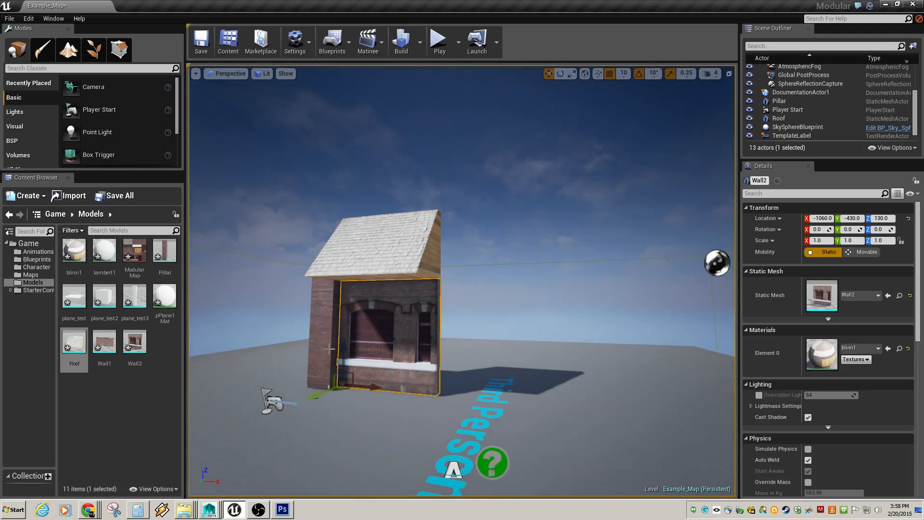
pyautogui.click(105, 346)
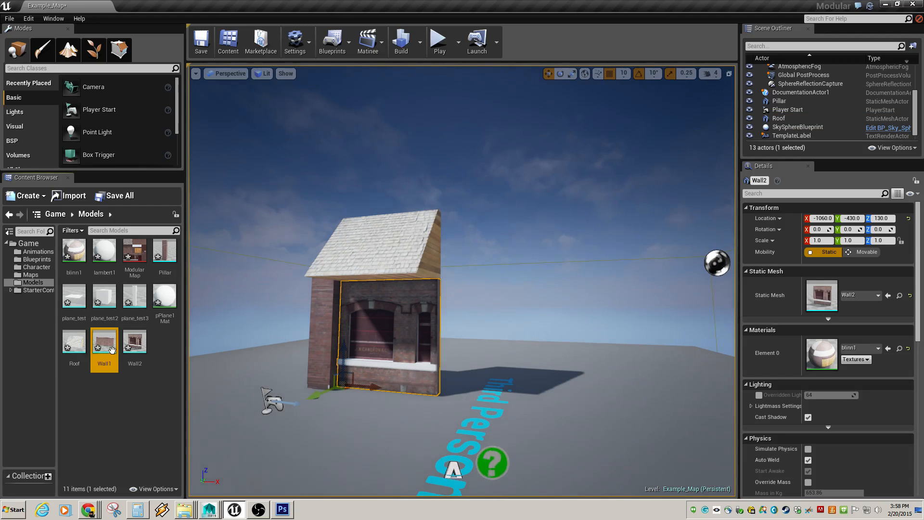
pyautogui.moveTo(319, 366)
pyautogui.mouseDown(button='right')
pyautogui.moveTo(481, 376)
pyautogui.moveTo(324, 366)
pyautogui.mouseUp(button='right')
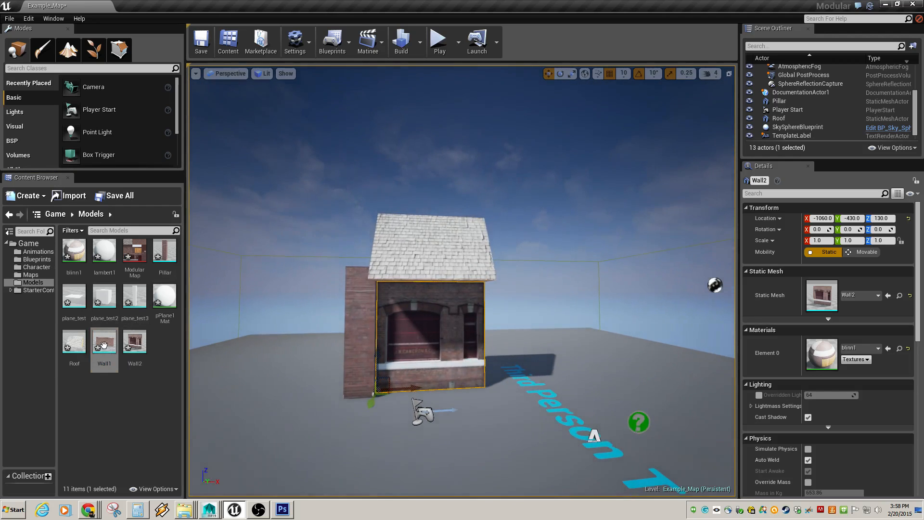
pyautogui.moveTo(104, 345); pyautogui.dragTo(483, 380)
pyautogui.click(466, 264)
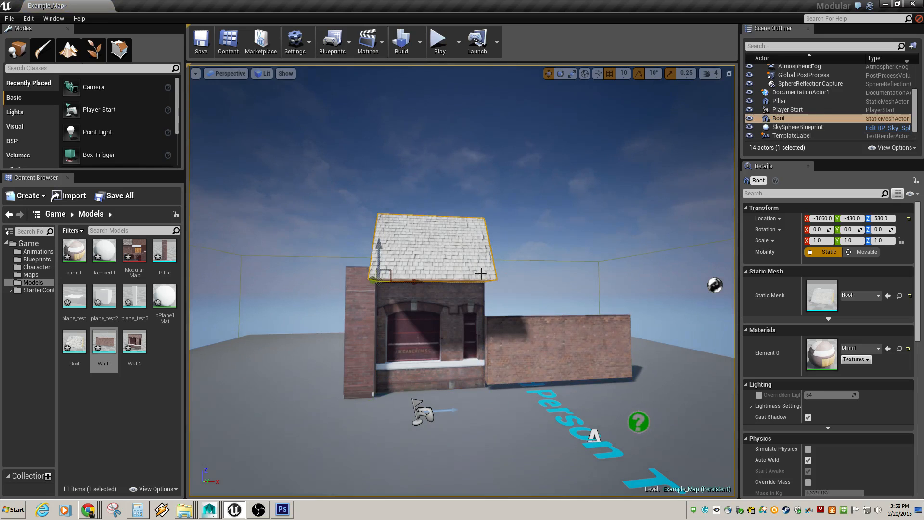
pyautogui.click(539, 353)
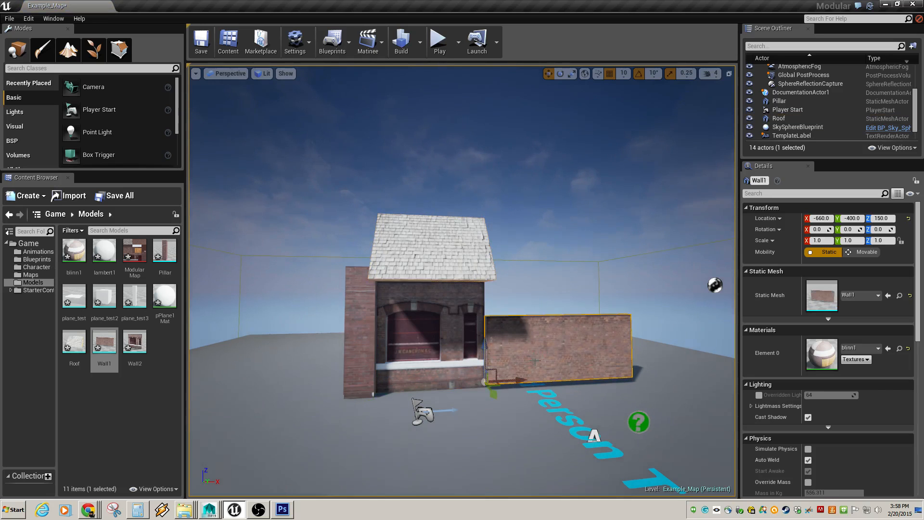
pyautogui.keyDown('alt'); pyautogui.moveTo(545, 381); pyautogui.dragTo(474, 385); pyautogui.keyUp('alt')
pyautogui.press('Delete')
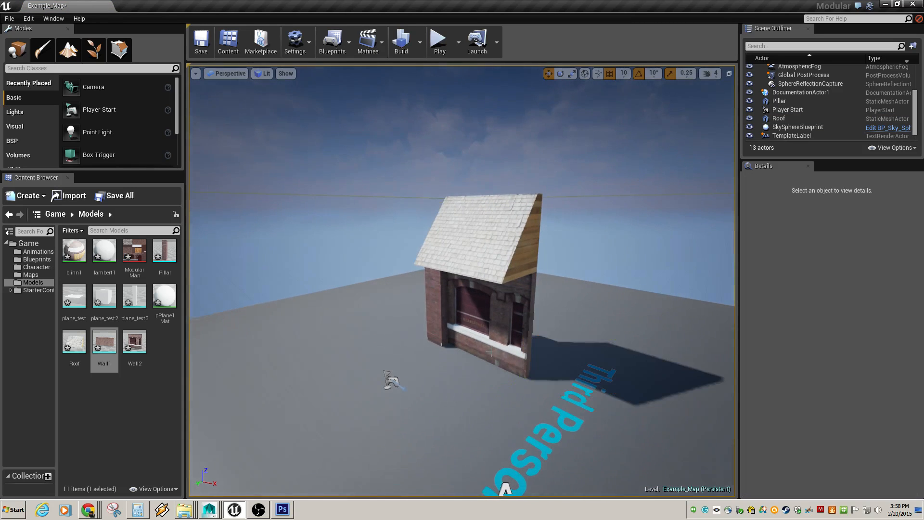
# - Select the pillar, windowed wall and roof together and duplicate the set twice along the X axis to form three adjoining sections
pyautogui.keyDown('alt'); pyautogui.moveTo(437, 335); pyautogui.dragTo(571, 333); pyautogui.keyUp('alt')
pyautogui.moveTo(364, 216); pyautogui.dragTo(317, 216, button='right')
pyautogui.click(374, 254)
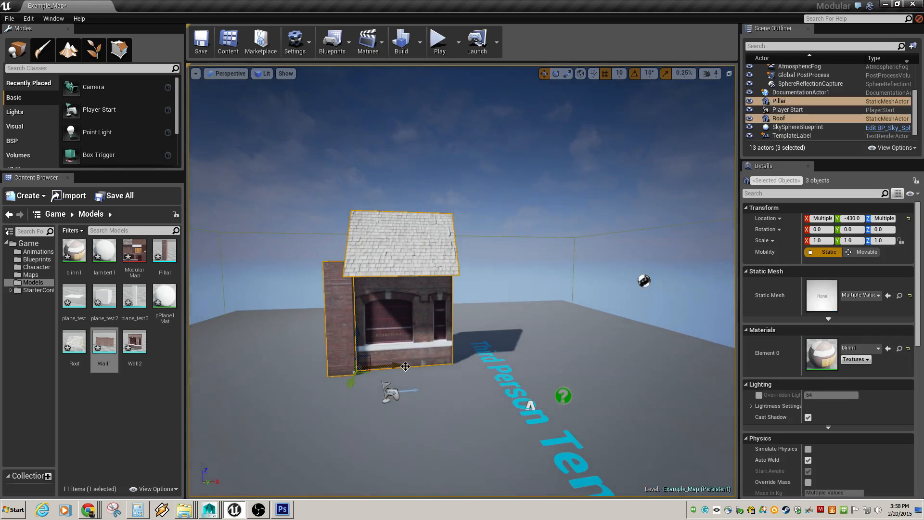
pyautogui.keyDown('alt'); pyautogui.moveTo(396, 367); pyautogui.dragTo(511, 347); pyautogui.keyUp('alt')
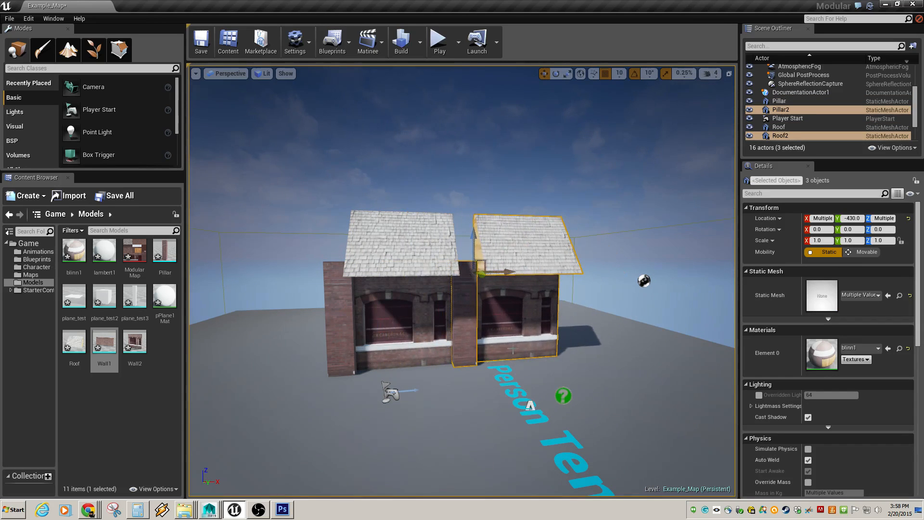
pyautogui.keyDown('alt'); pyautogui.moveTo(502, 271); pyautogui.dragTo(600, 272); pyautogui.keyUp('alt')
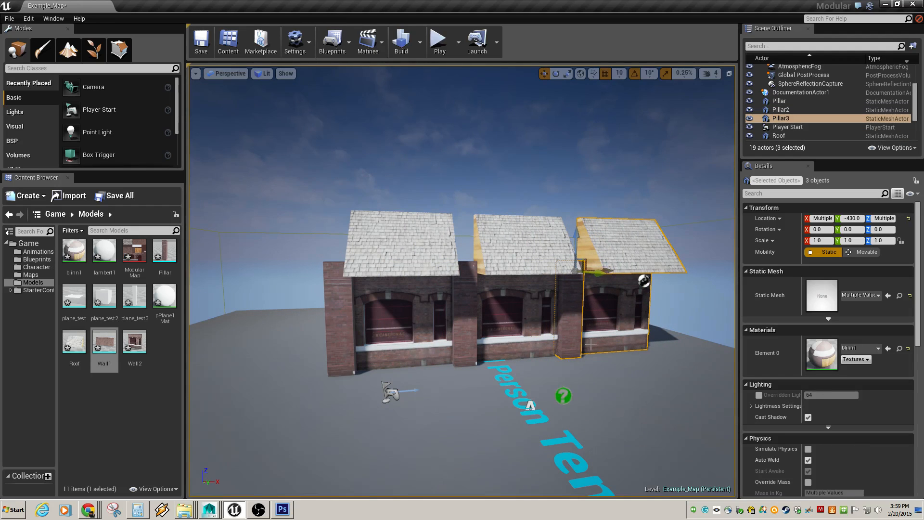
pyautogui.click(548, 180)
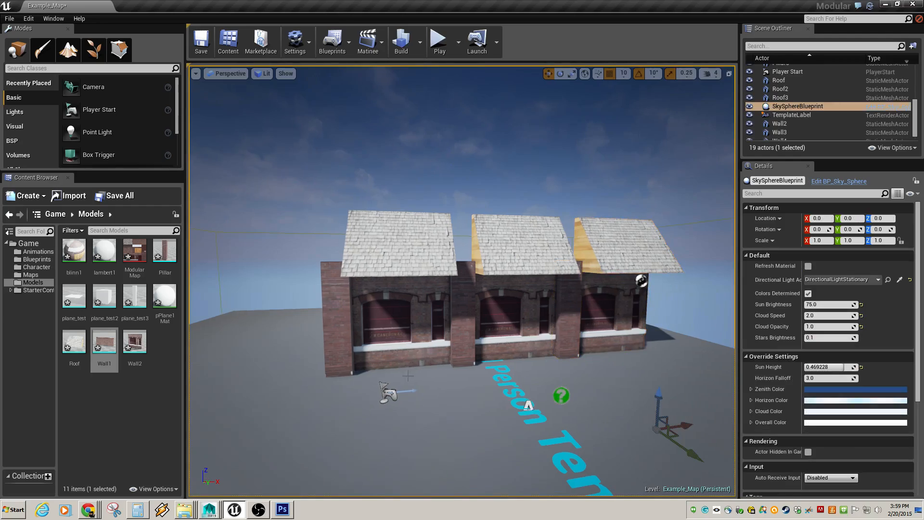
# - Place another Pillar mesh above the pillar between the first two sections, at X -660, Y -410, Z 580
pyautogui.moveTo(409, 376); pyautogui.dragTo(334, 422)
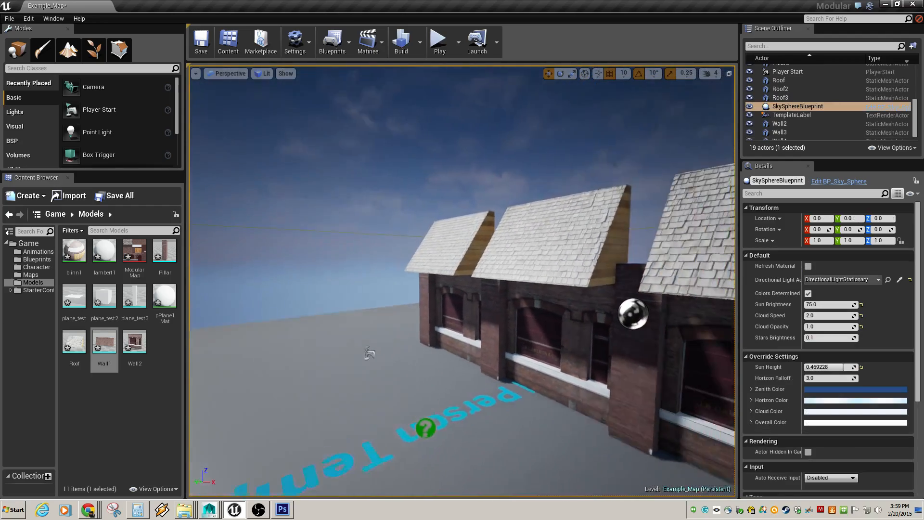
pyautogui.moveTo(408, 375); pyautogui.dragTo(474, 375, button='right')
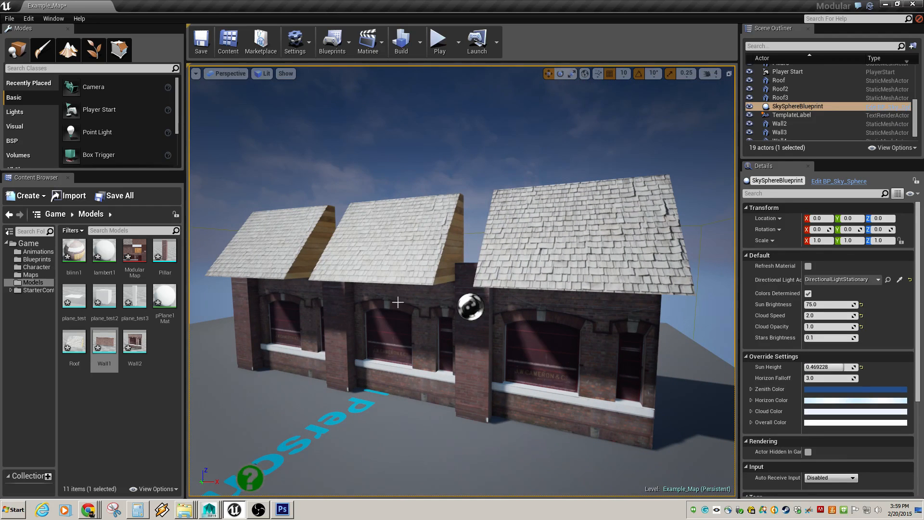
pyautogui.moveTo(429, 350); pyautogui.dragTo(448, 375)
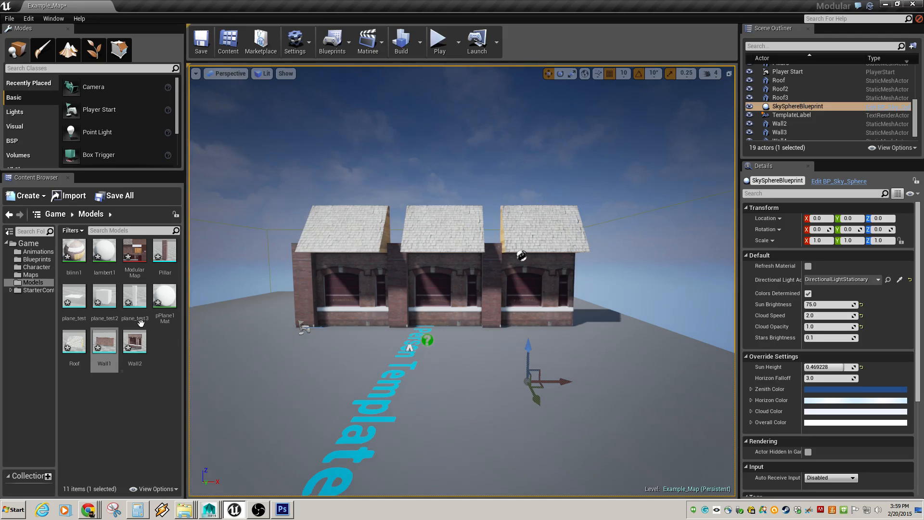
pyautogui.click(163, 250)
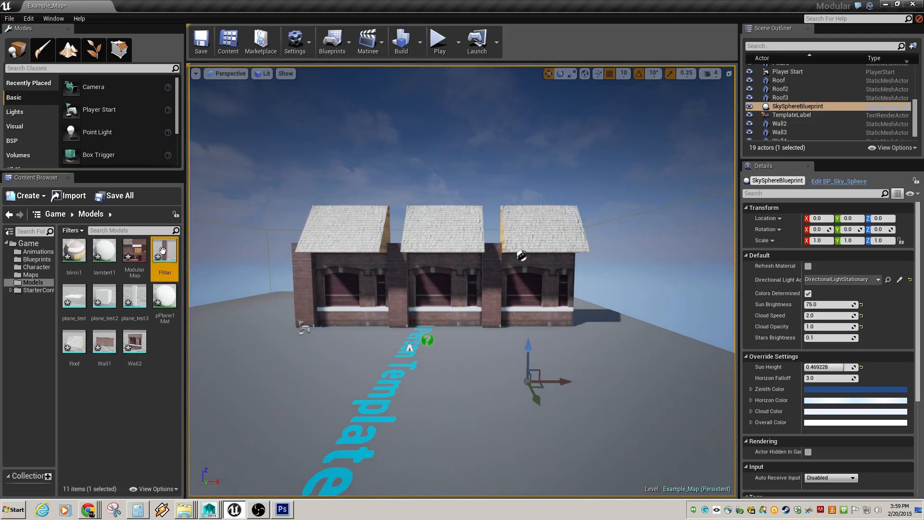
pyautogui.moveTo(161, 256); pyautogui.dragTo(389, 241)
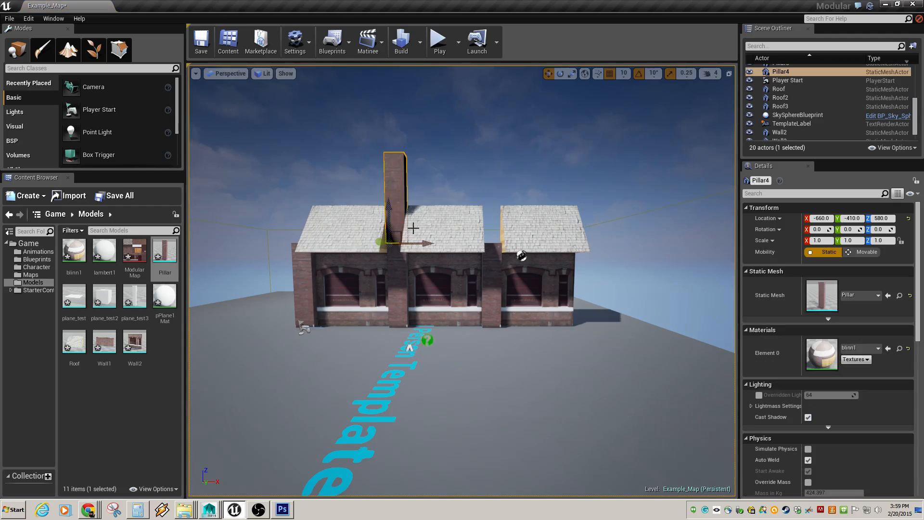
# - Move the upper pillar along the Y axis to -430 so it lines up with the pillar below
pyautogui.press('f')
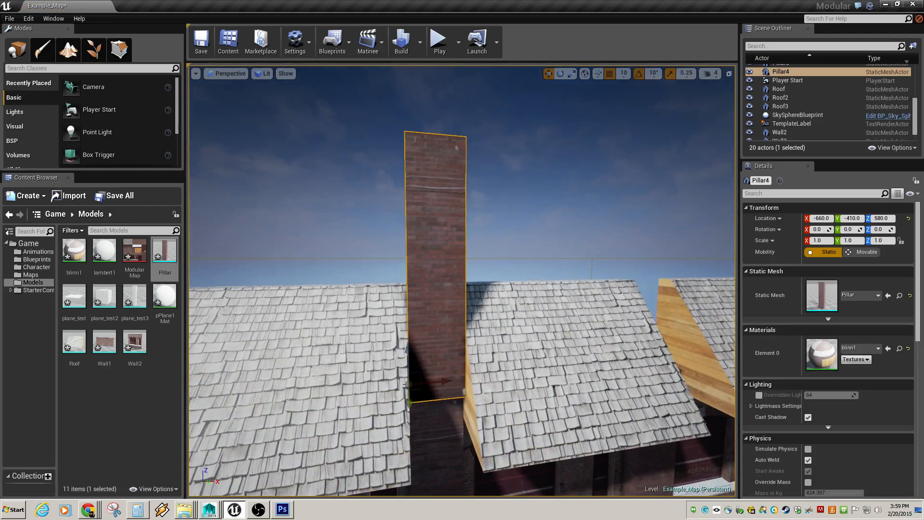
pyautogui.moveTo(427, 373); pyautogui.dragTo(427, 374, button='right')
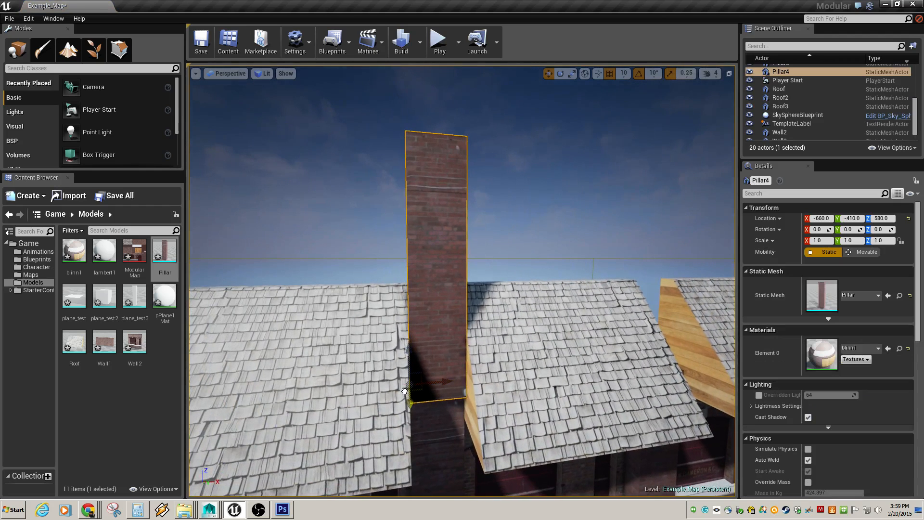
pyautogui.moveTo(411, 405); pyautogui.dragTo(414, 414)
pyautogui.hotkey('ctrl', 'z')
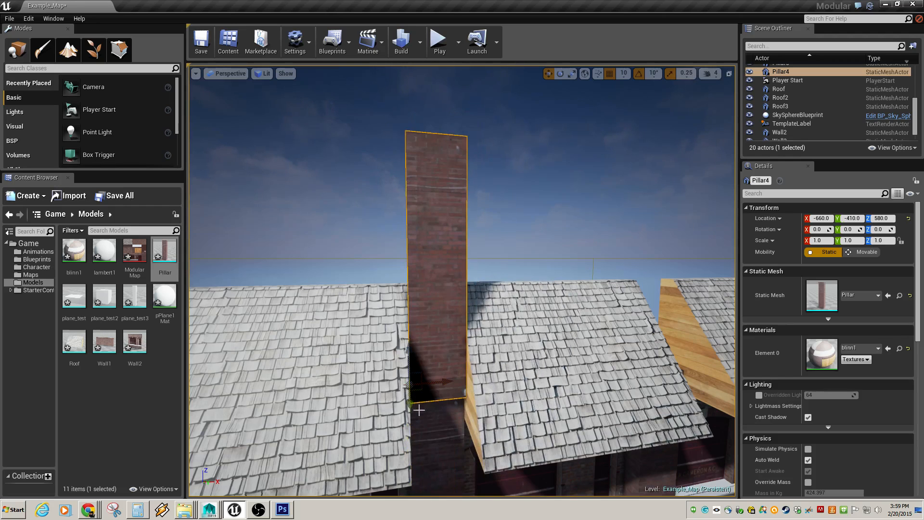
pyautogui.moveTo(459, 404); pyautogui.dragTo(455, 406, button='right')
pyautogui.moveTo(516, 418); pyautogui.dragTo(524, 412)
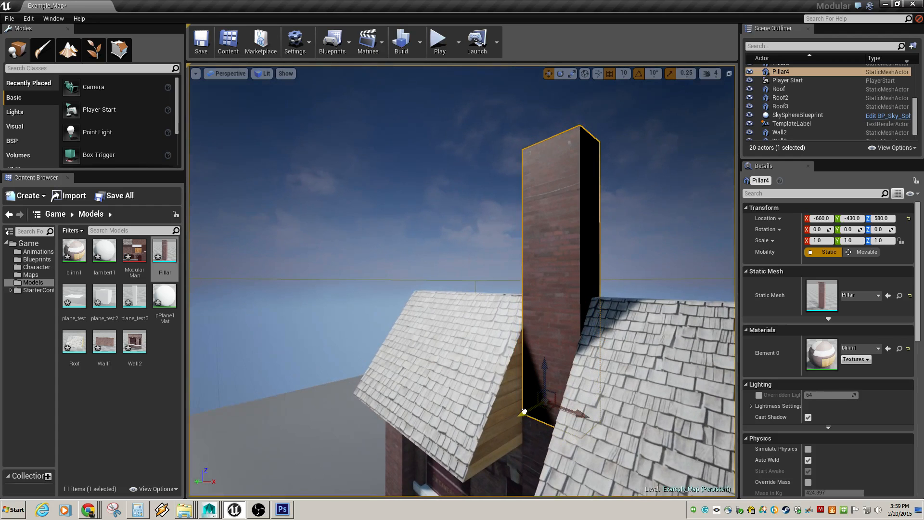
pyautogui.click(635, 241)
pyautogui.moveTo(636, 242); pyautogui.dragTo(688, 242, button='right')
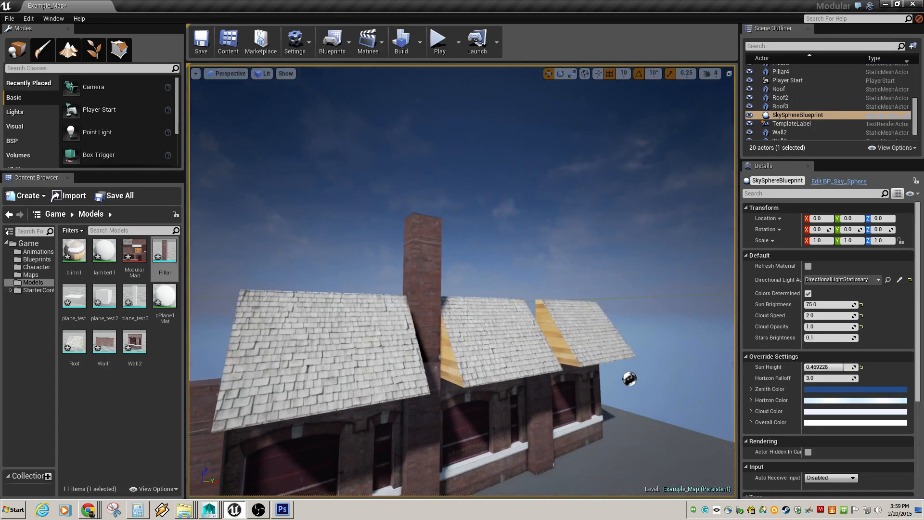
# - Play the level in the viewport, run the character around in front of the building to view it, and stop playing
pyautogui.press('s')
pyautogui.moveTo(416, 355)
pyautogui.mouseDown(button='right')
pyautogui.moveTo(419, 369)
pyautogui.moveTo(416, 355)
pyautogui.mouseUp(button='right')
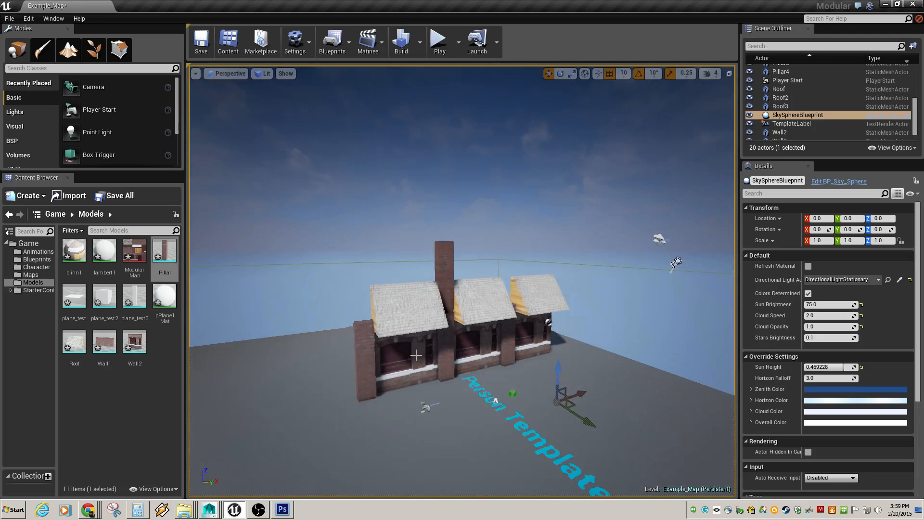
pyautogui.scroll(7, 415, 355)
pyautogui.click(441, 40)
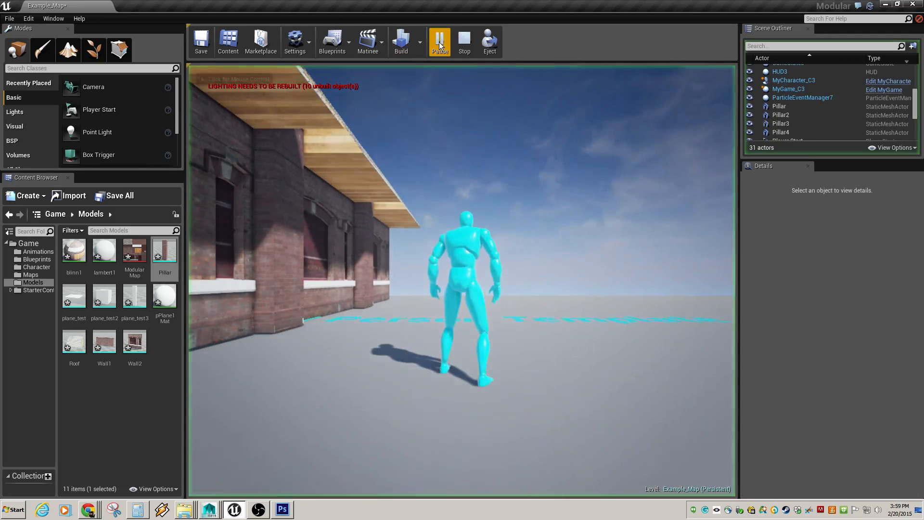
pyautogui.click(201, 76)
pyautogui.press('w')
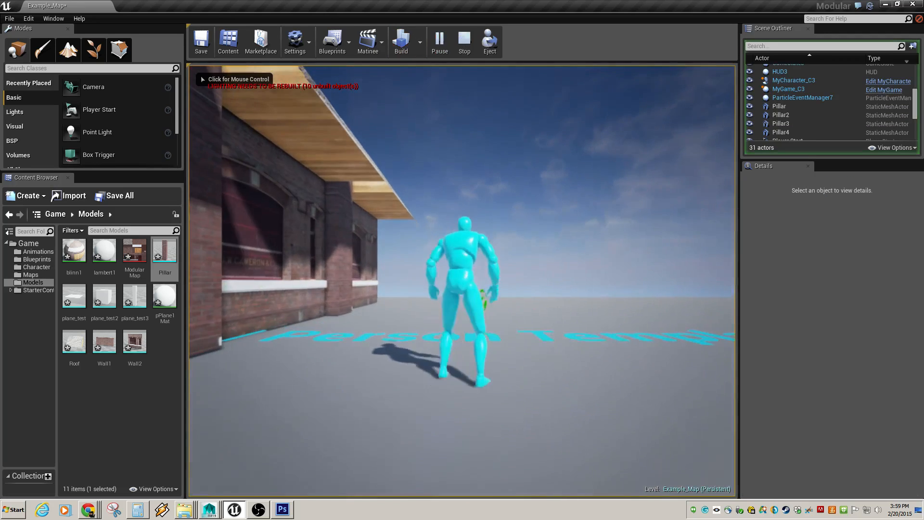
pyautogui.press('s')
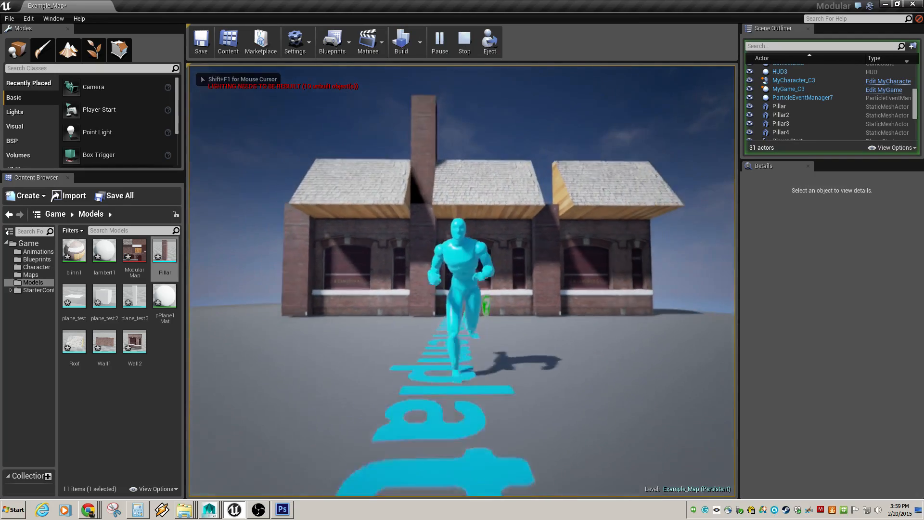
pyautogui.press('w')
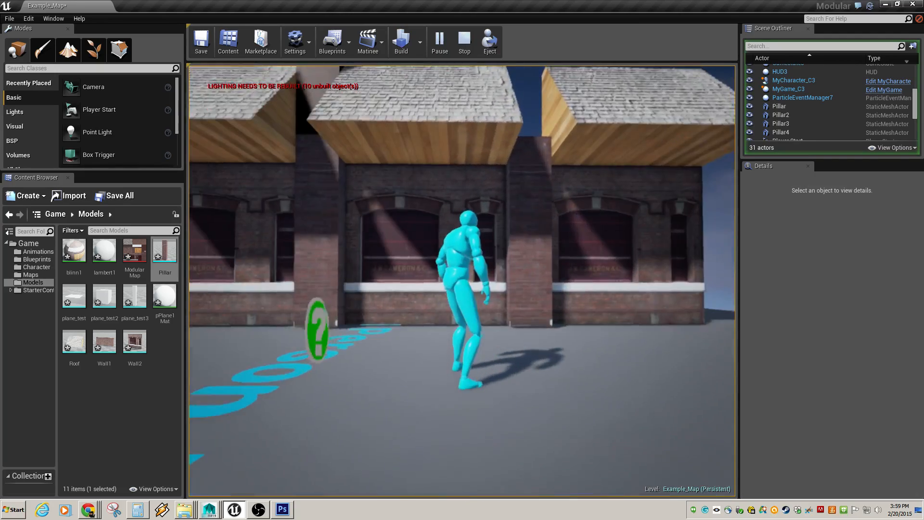
pyautogui.press('s')
pyautogui.press('w')
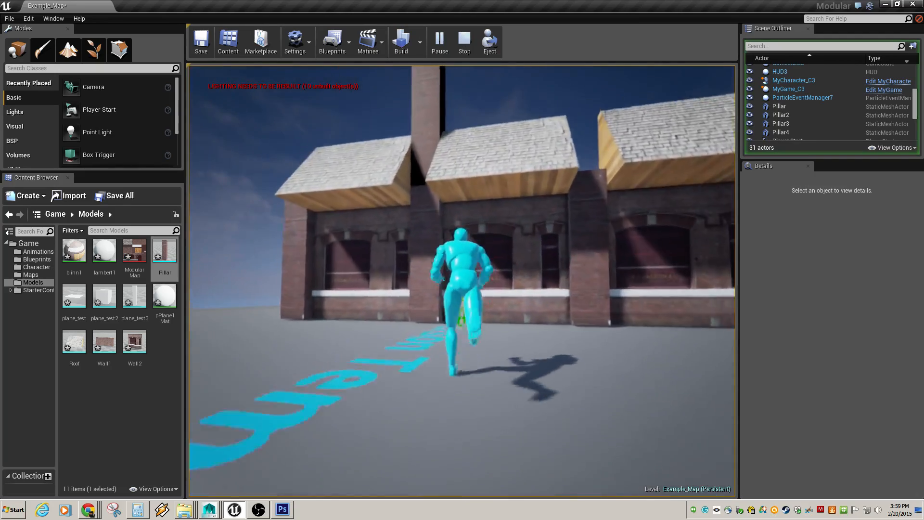
pyautogui.press('s')
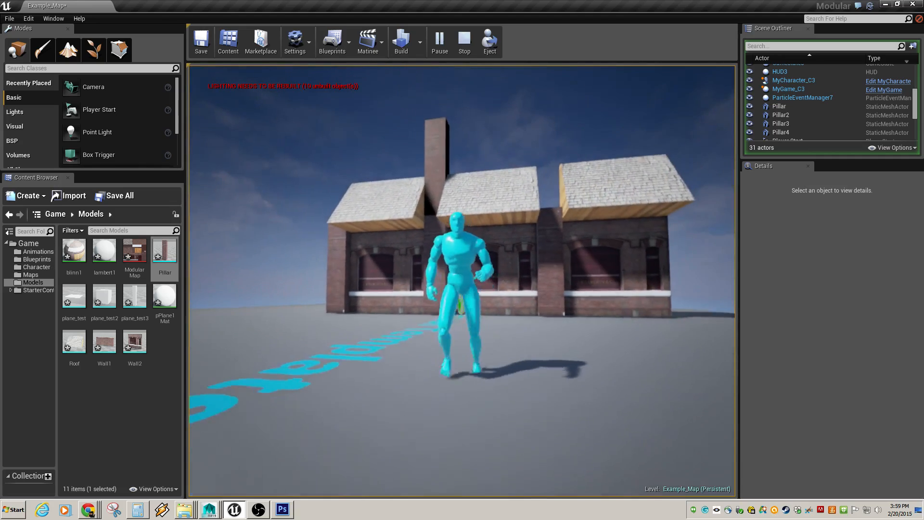
pyautogui.press('w')
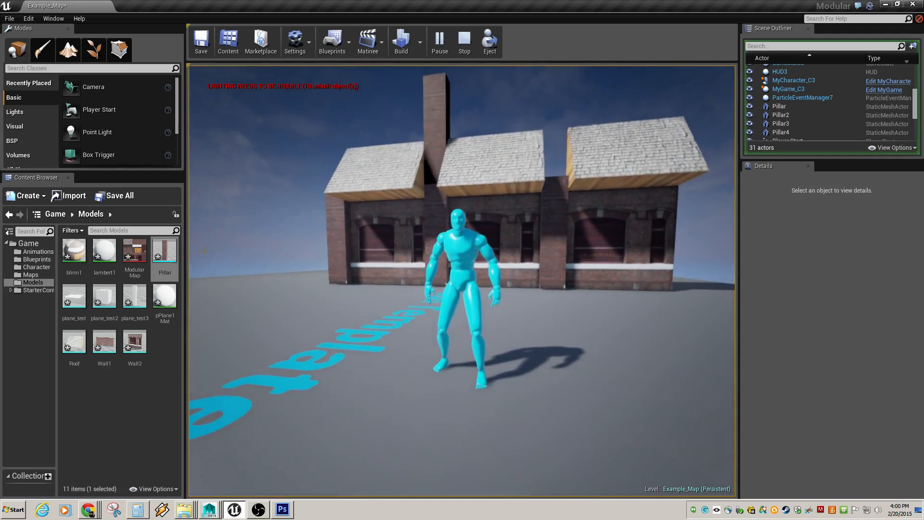
pyautogui.press('Escape')
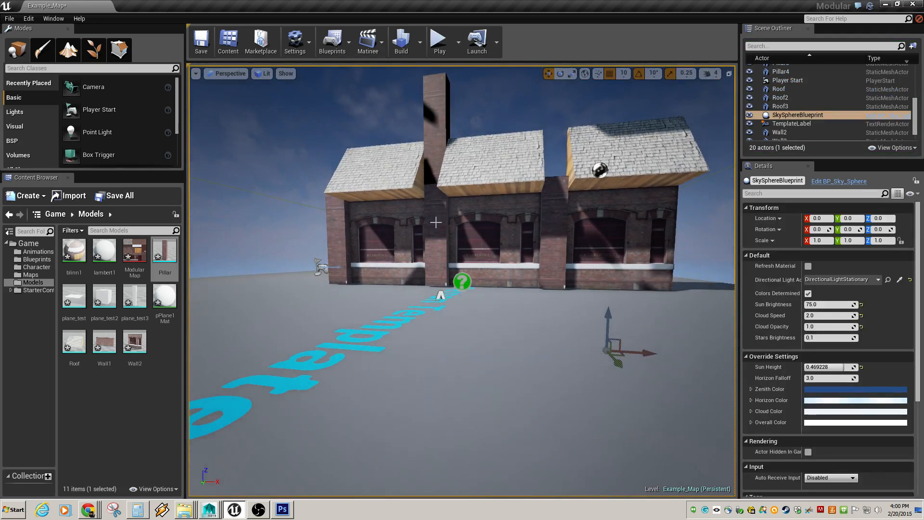
# - Select the middle section's roof, switch to Maya, and inspect the Roof mesh's UVs in the UV Texture Editor
pyautogui.click(502, 170)
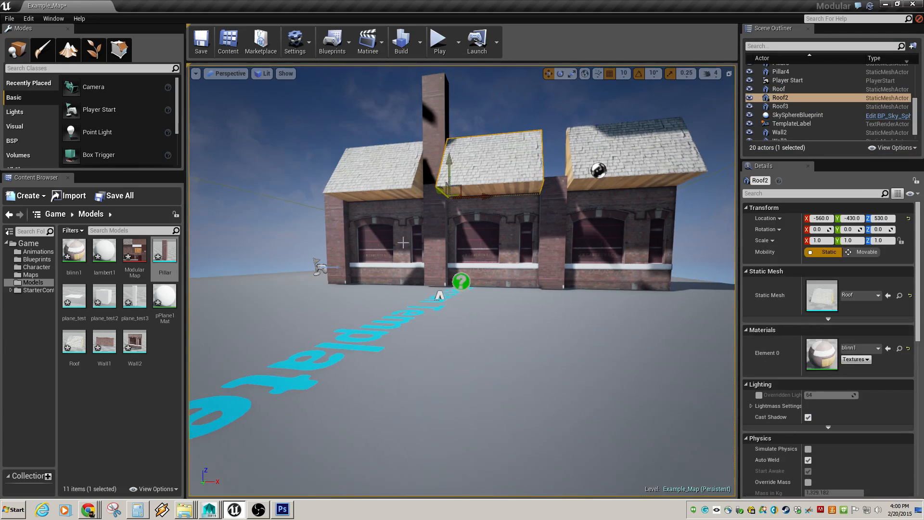
pyautogui.click(208, 509)
pyautogui.click(600, 309)
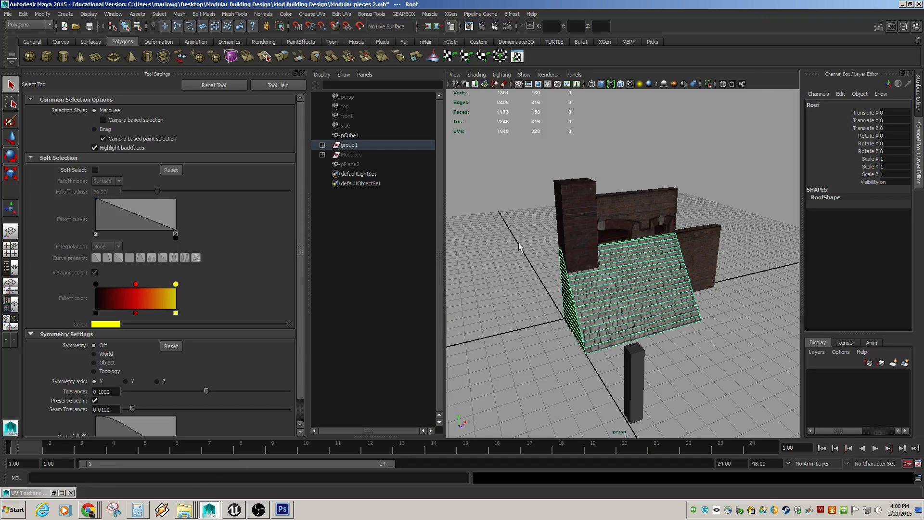
pyautogui.click(200, 14)
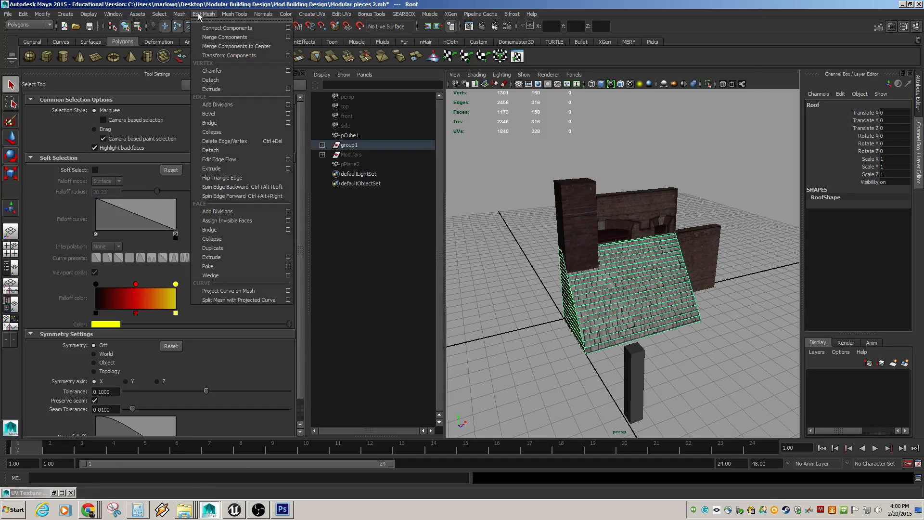
pyautogui.click(54, 493)
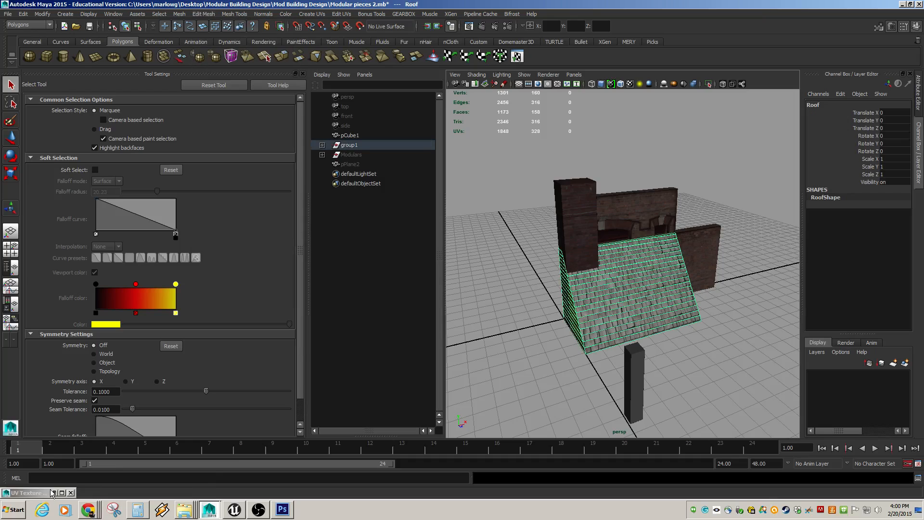
pyautogui.click(54, 493)
pyautogui.scroll(-2, 485, 265)
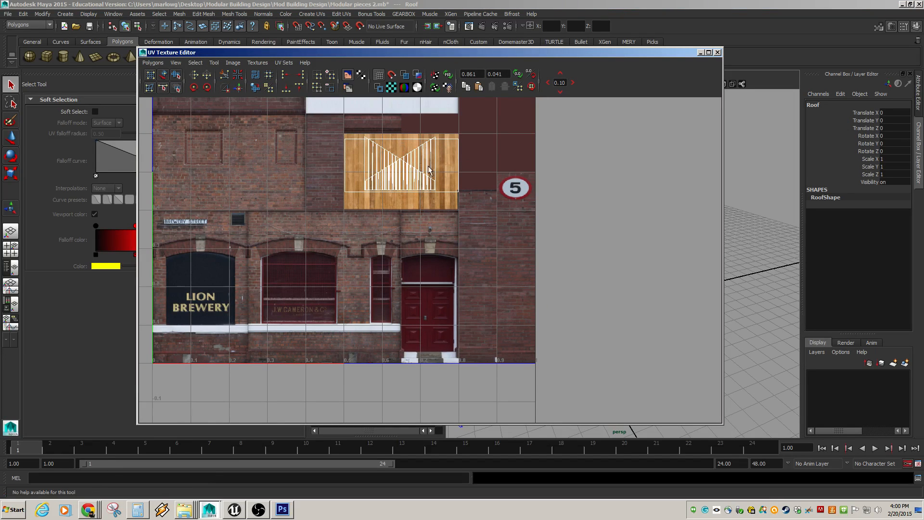
pyautogui.click(700, 53)
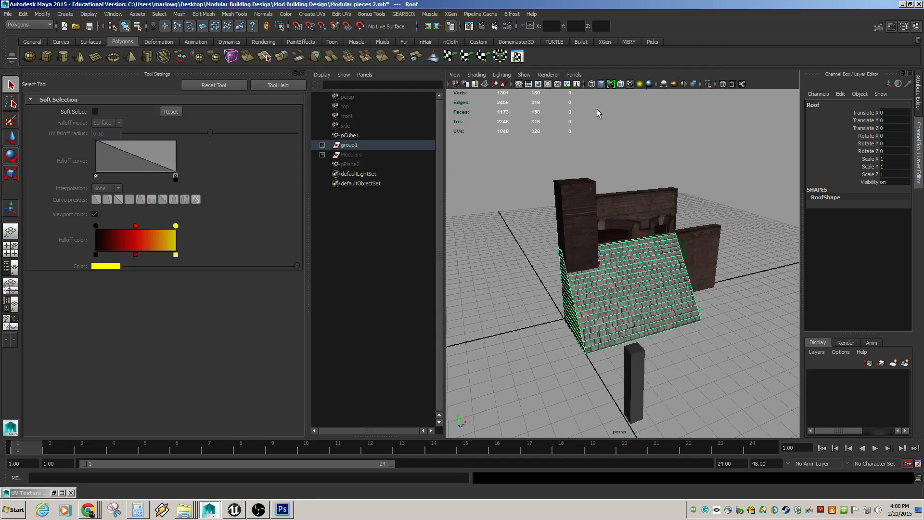
# - Switch to Photoshop to view the ModularMap.psd texture layout, and return to Maya
pyautogui.click(272, 514)
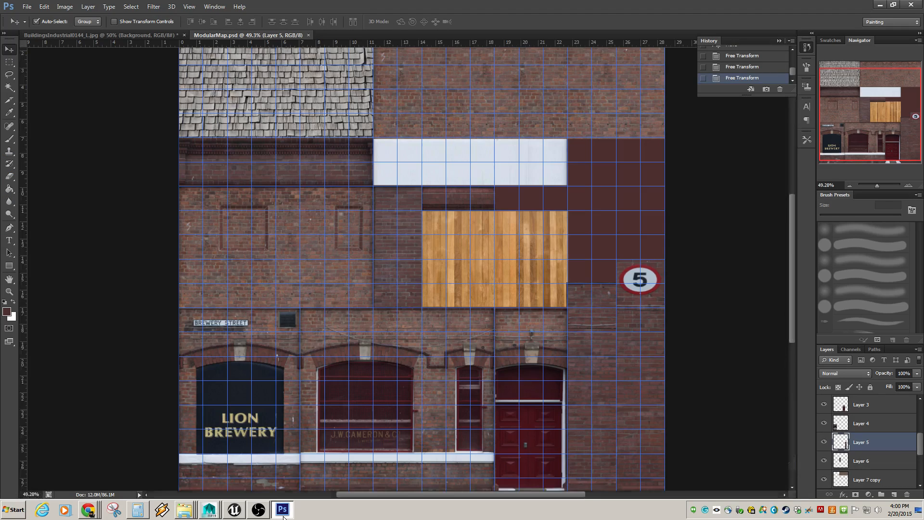
pyautogui.click(272, 514)
pyautogui.click(214, 515)
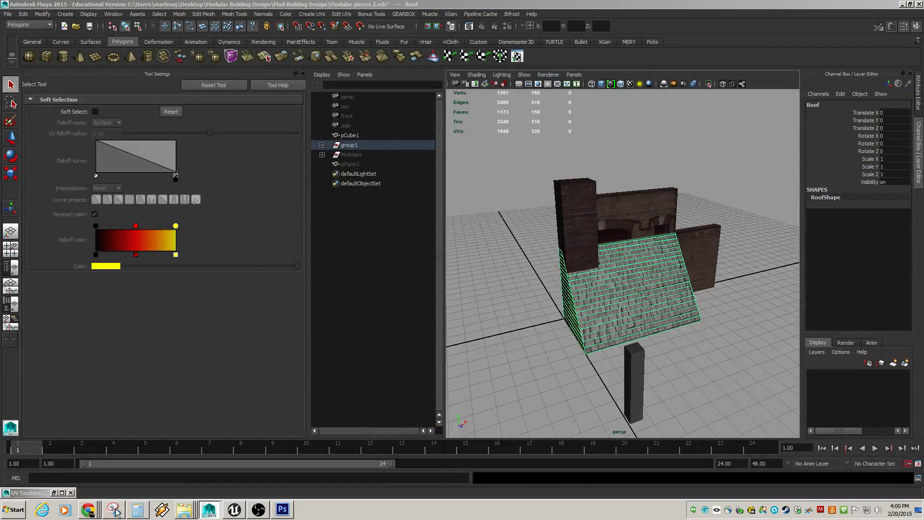
# - Examine how the roof's UV shells lie on the whole texture in the maximized UV Texture Editor, and put the editor away
pyautogui.click(53, 493)
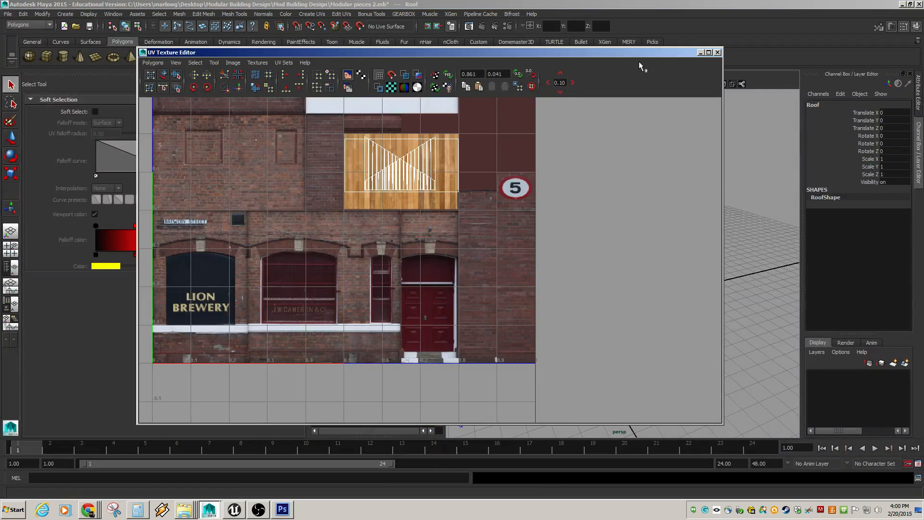
pyautogui.click(708, 52)
pyautogui.keyDown('alt'); pyautogui.moveTo(306, 174); pyautogui.dragTo(406, 377, button='middle'); pyautogui.keyUp('alt')
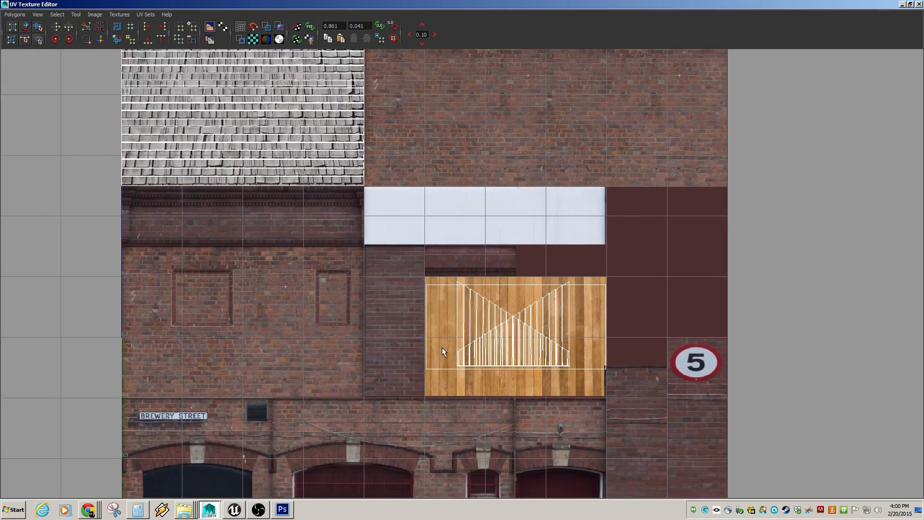
pyautogui.keyDown('alt'); pyautogui.moveTo(441, 347); pyautogui.dragTo(240, 276, button='right'); pyautogui.keyUp('alt')
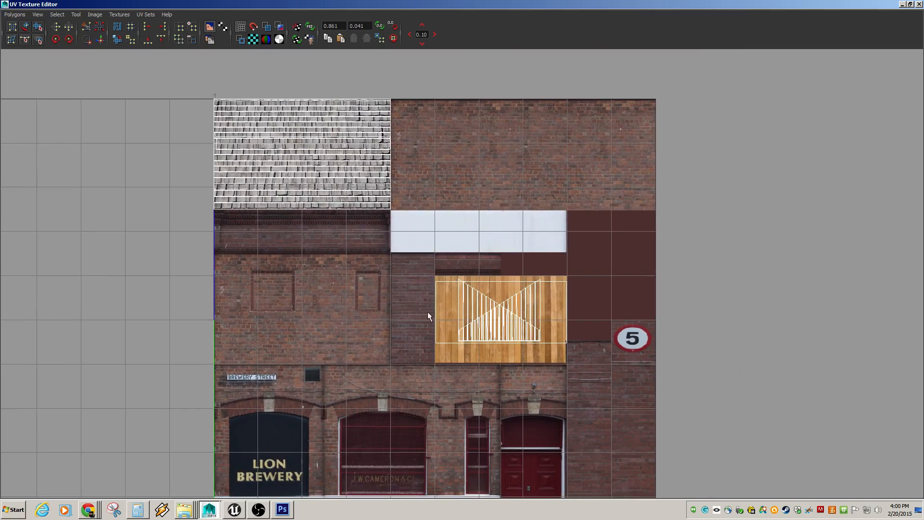
pyautogui.click(902, 5)
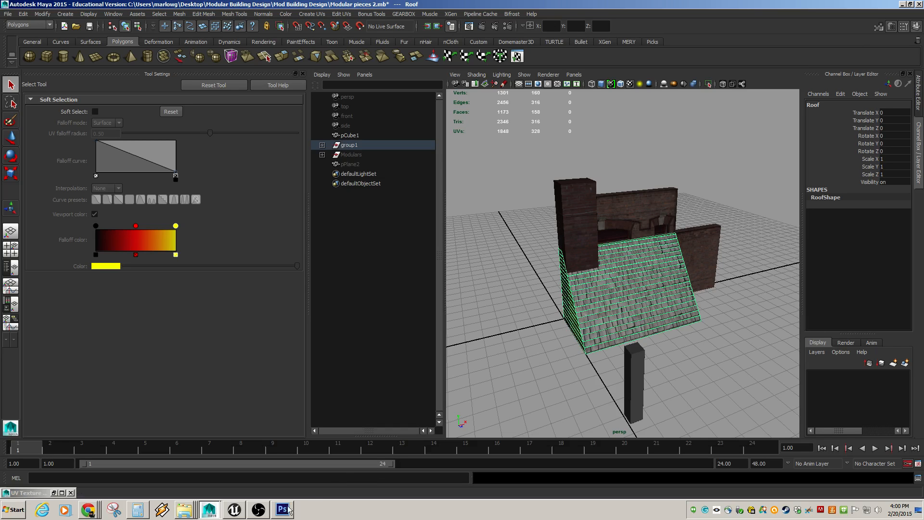
# - Switch to Unreal Editor, select the roof at the building's unfinished end, and build only the level's lighting
pyautogui.click(234, 510)
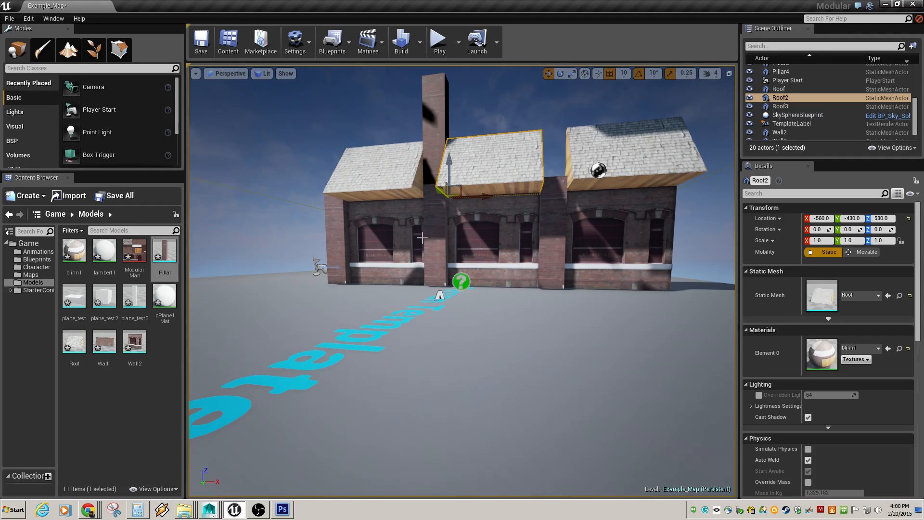
pyautogui.click(616, 139)
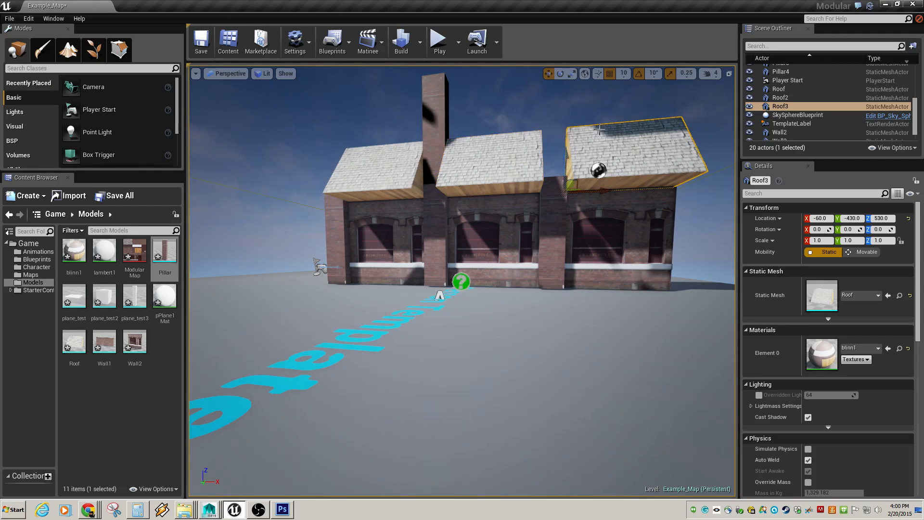
pyautogui.click(420, 43)
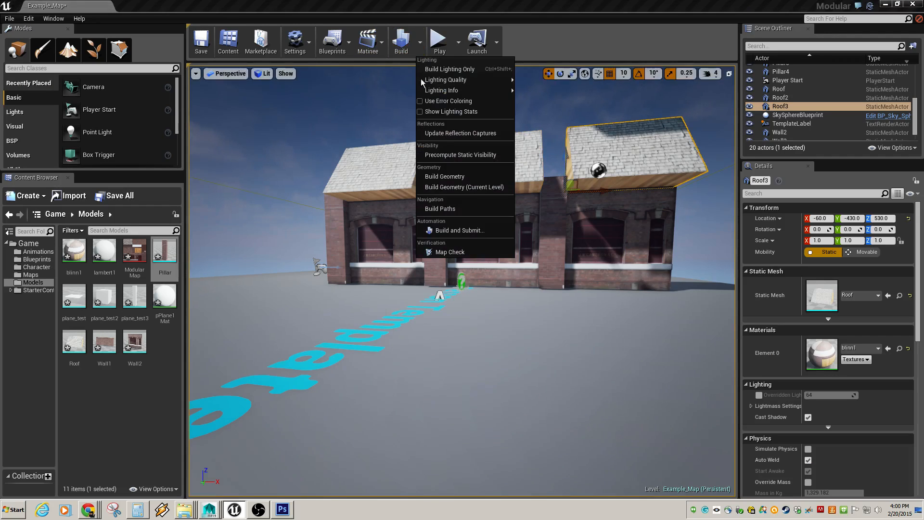
pyautogui.click(462, 70)
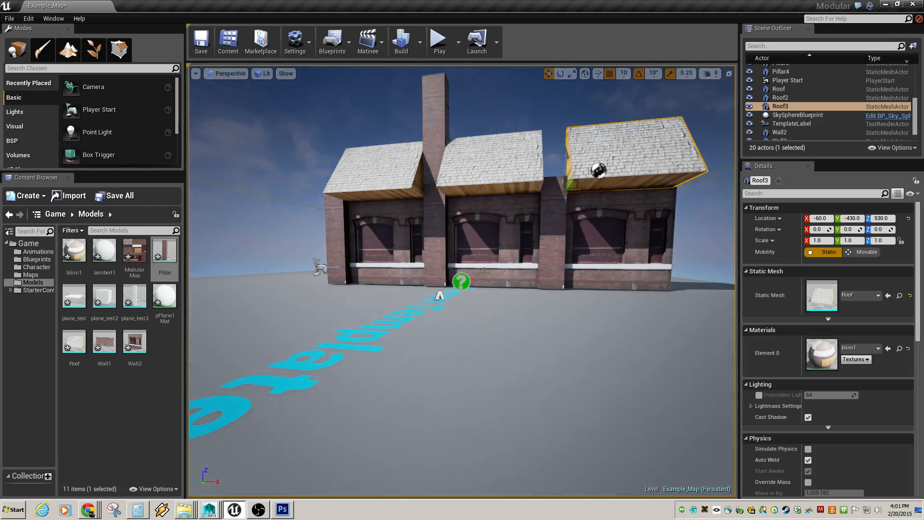
# - Inspect the building's facade and roofs up close with the built lighting, and select the middle section's roof
pyautogui.moveTo(457, 288); pyautogui.dragTo(496, 283, button='right')
pyautogui.press('w')
pyautogui.press('w')
pyautogui.press('w')
pyautogui.press('s')
pyautogui.click(492, 200)
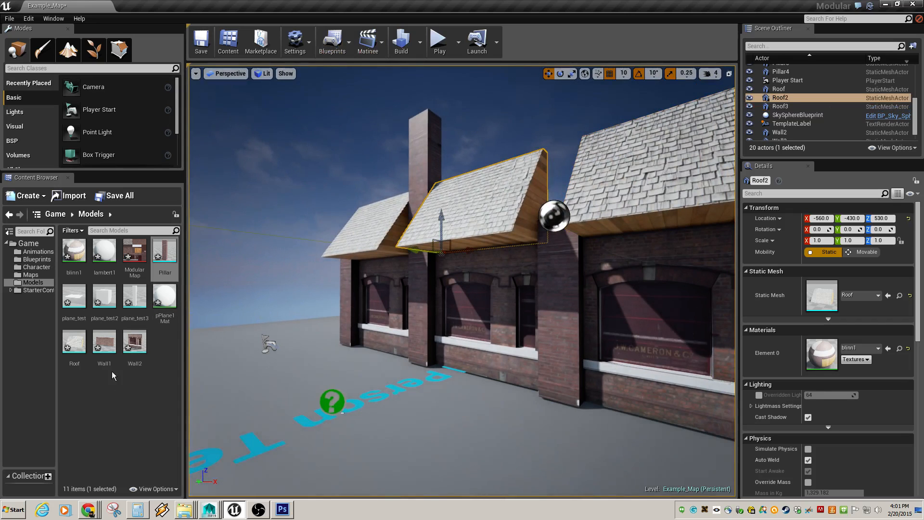
# - Open the Roof static mesh, toggle between its UV channels, and display the UV layout of UV Channel 1
pyautogui.doubleClick(77, 346)
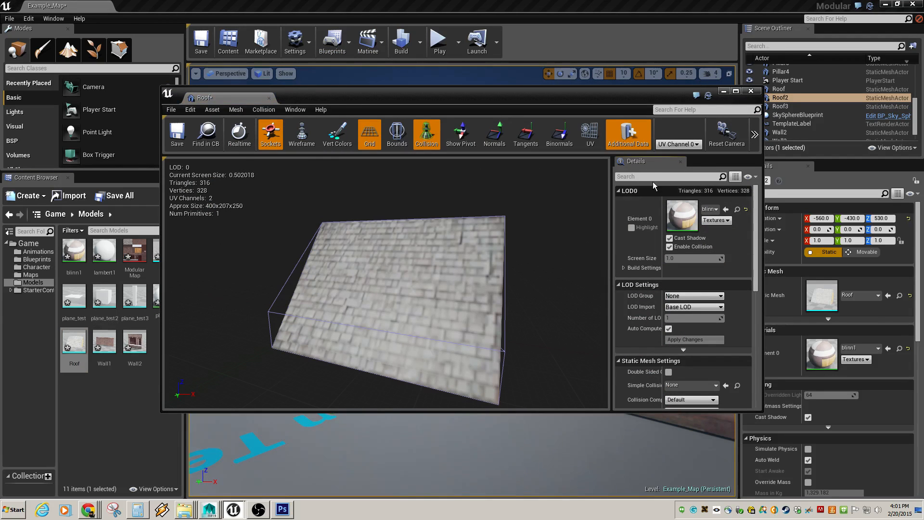
pyautogui.click(679, 145)
pyautogui.click(684, 163)
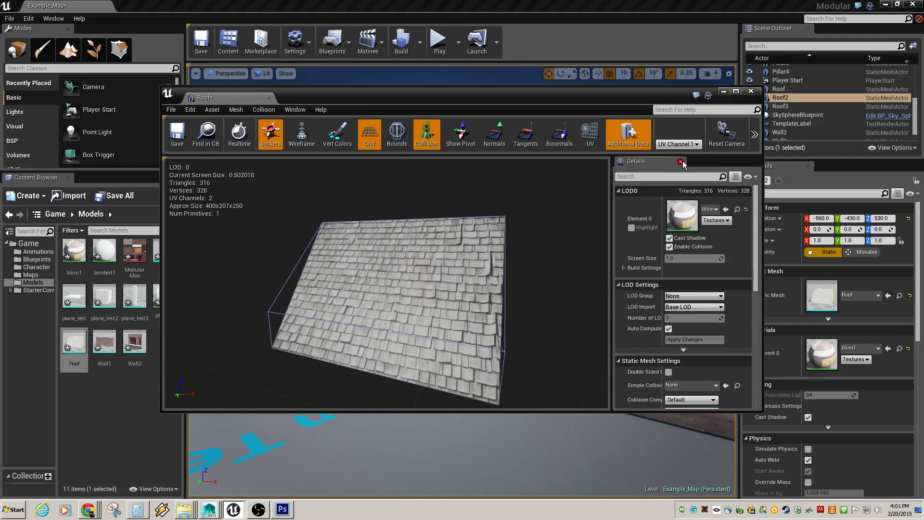
pyautogui.click(686, 149)
pyautogui.click(687, 154)
pyautogui.click(691, 145)
pyautogui.click(691, 160)
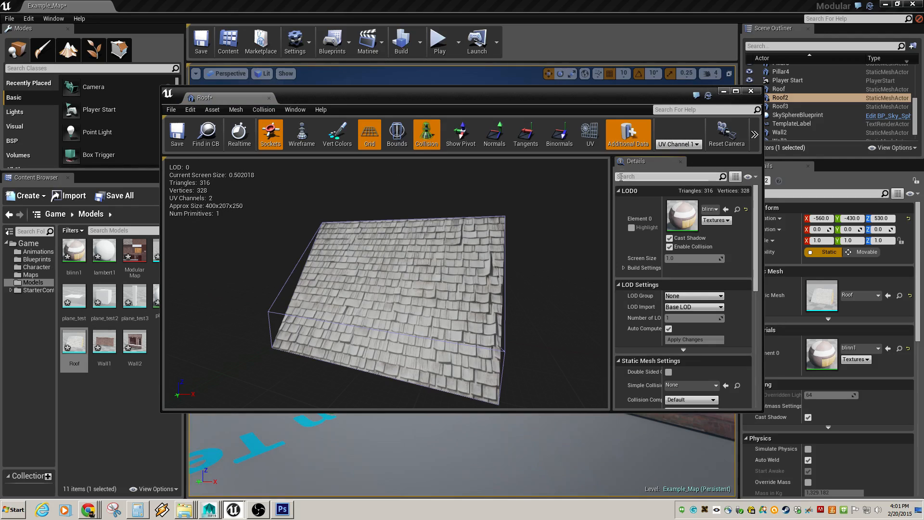
pyautogui.click(593, 140)
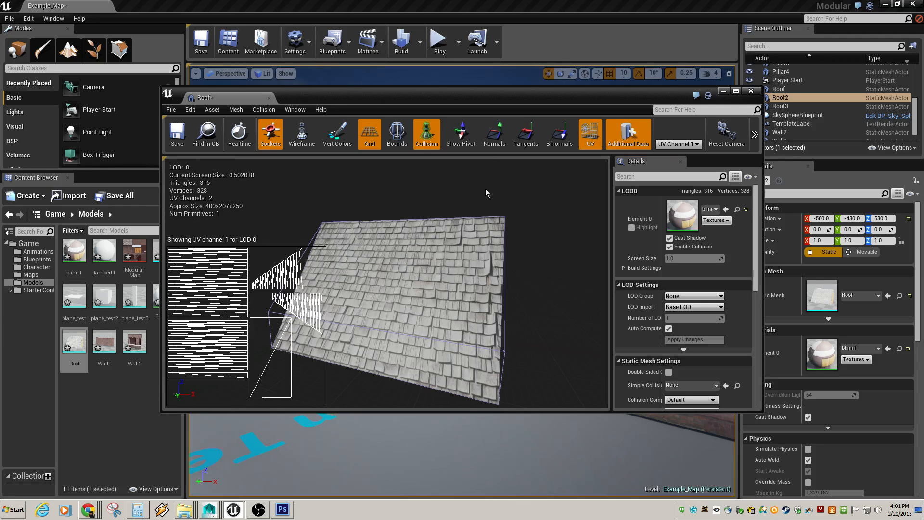
# - Compare the Roof mesh's UV Channel 0 layout with UV Channel 1, and close the mesh editor
pyautogui.click(678, 144)
pyautogui.click(683, 155)
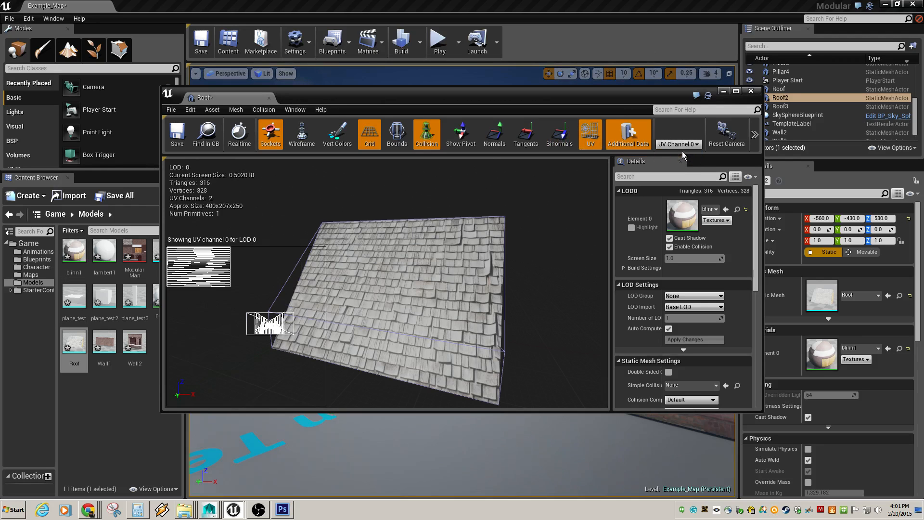
pyautogui.click(677, 144)
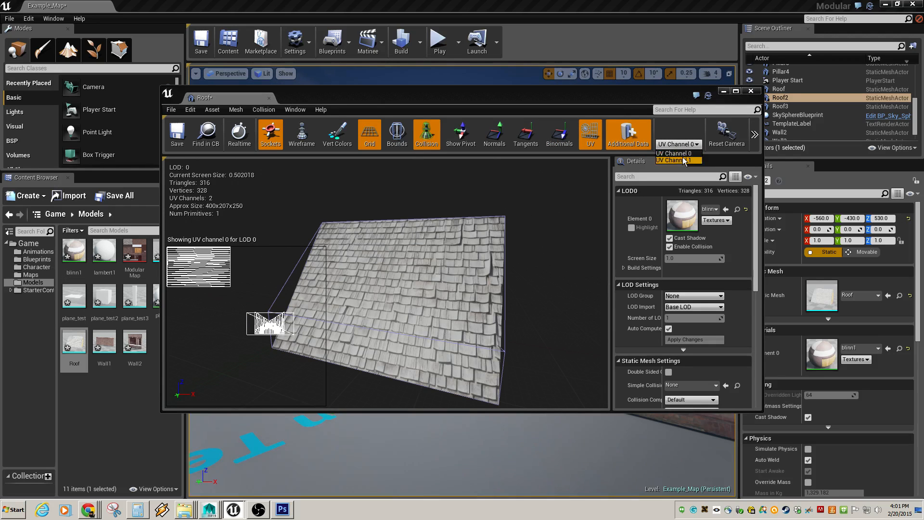
pyautogui.click(682, 164)
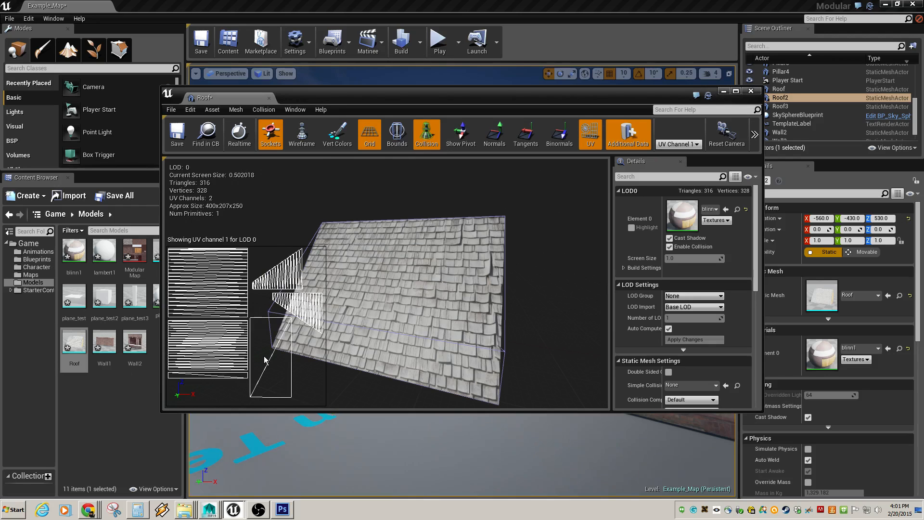
pyautogui.click(755, 91)
# - Play the level in the viewport and run the character back for an overview and up to the building's end pillar
pyautogui.moveTo(314, 307); pyautogui.dragTo(164, 304, button='right')
pyautogui.moveTo(282, 118); pyautogui.dragTo(303, 118, button='right')
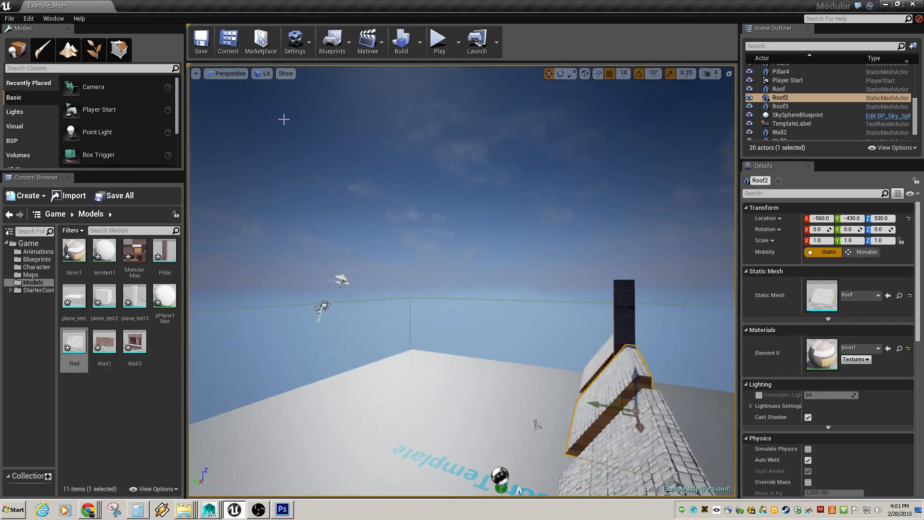
pyautogui.click(439, 39)
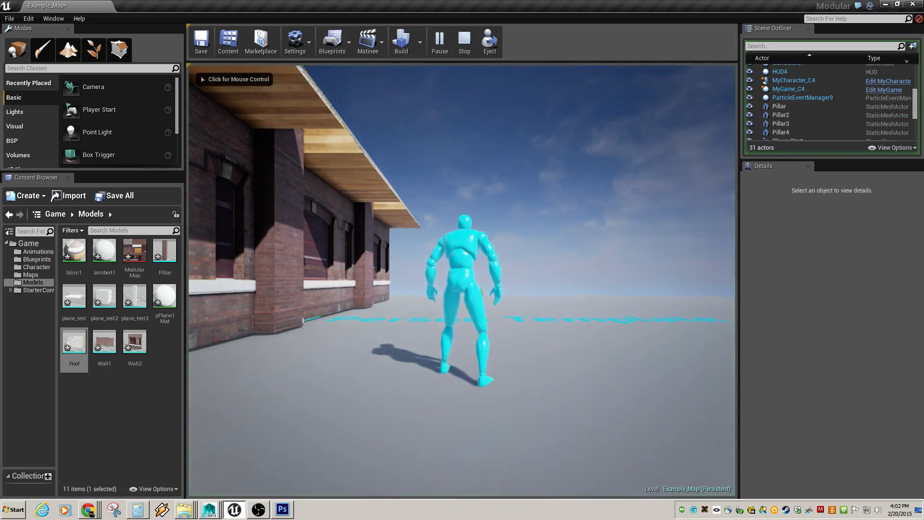
pyautogui.press('s')
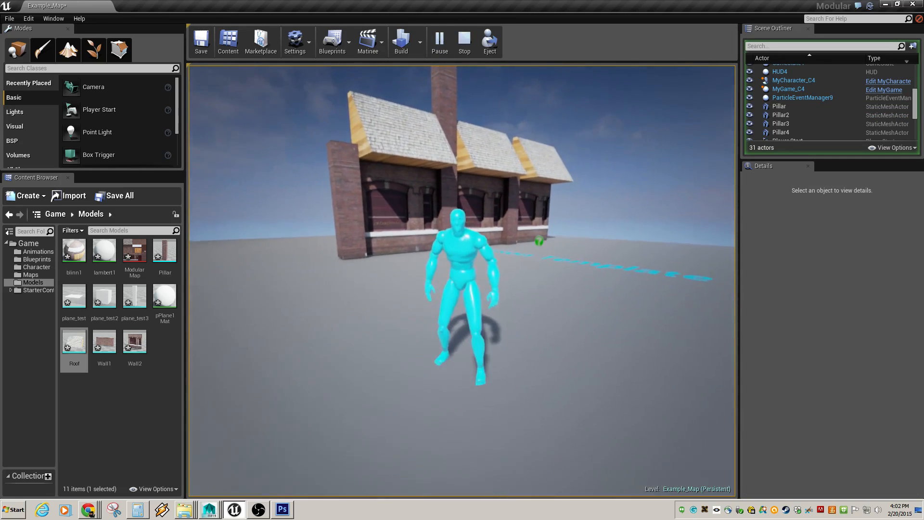
pyautogui.press('w')
pyautogui.press('a')
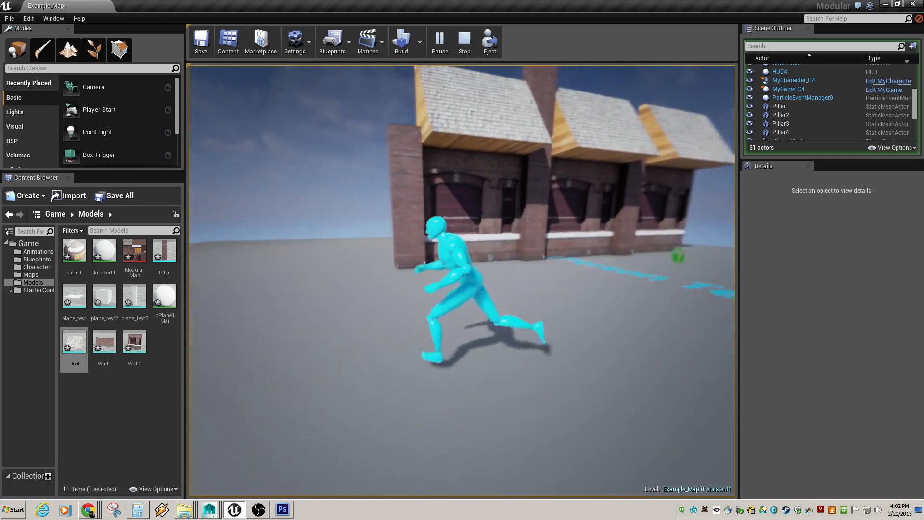
pyautogui.press('w')
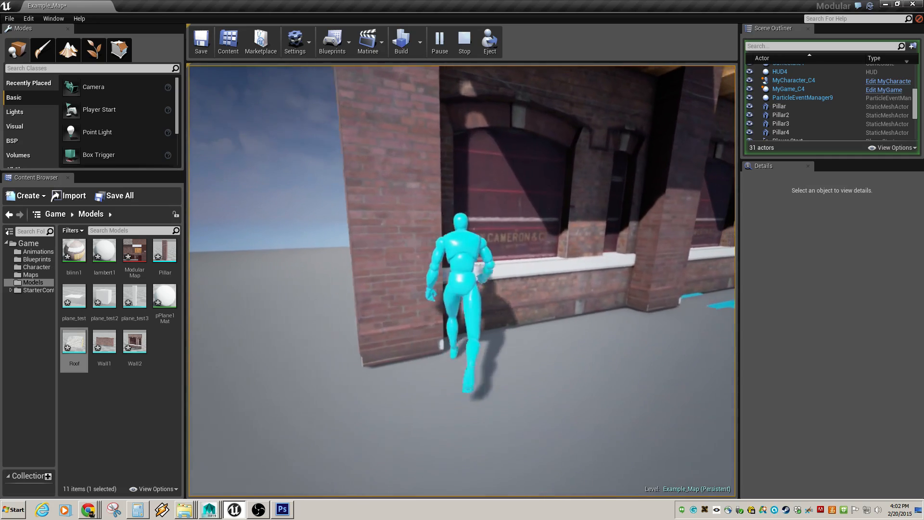
# - Run the character along the storefront walls and out in front of the building to examine the shadows, and stop playing
pyautogui.press('d')
pyautogui.press('w')
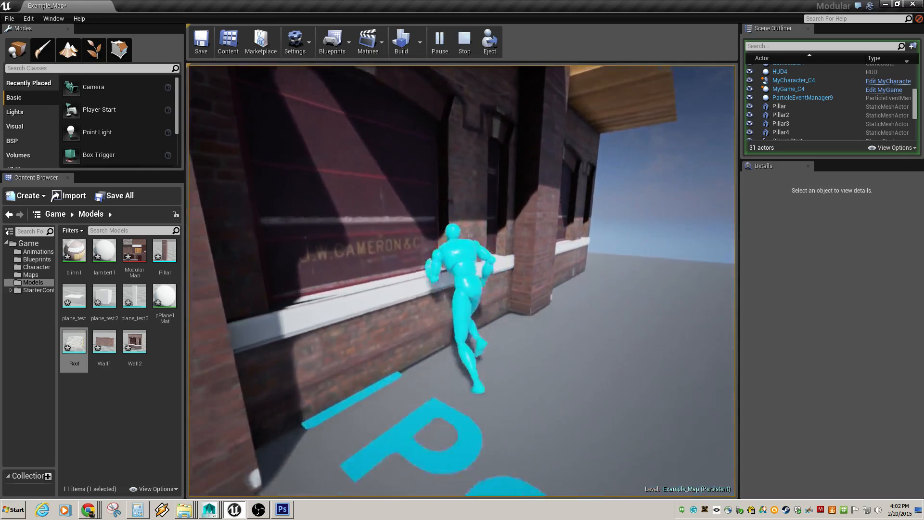
pyautogui.press('w')
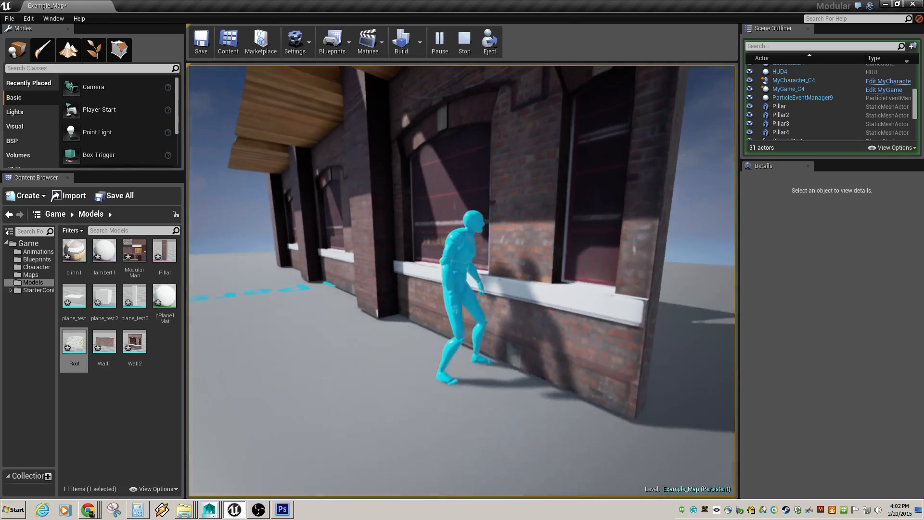
pyautogui.press('w')
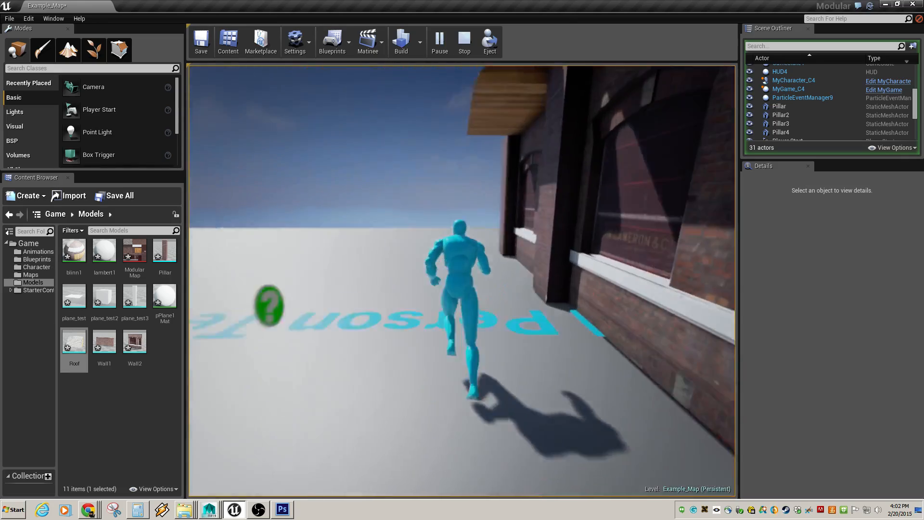
pyautogui.press('s')
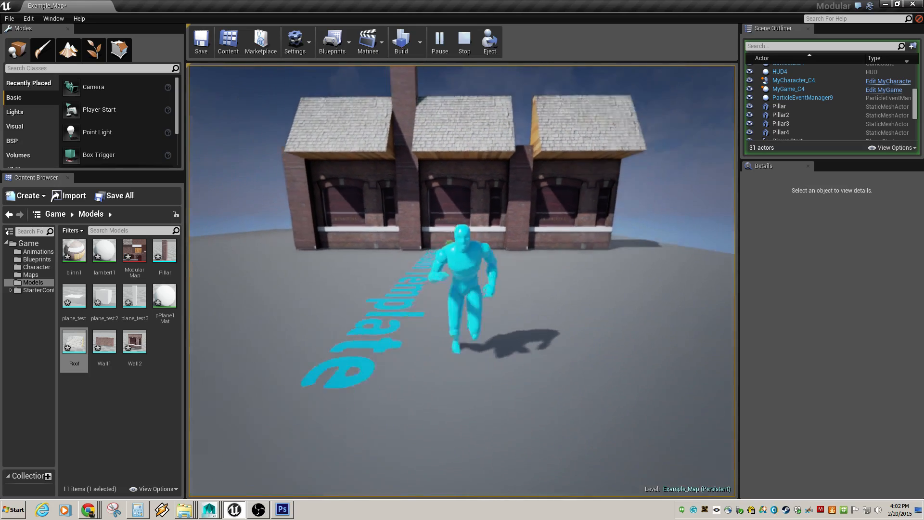
pyautogui.press('w')
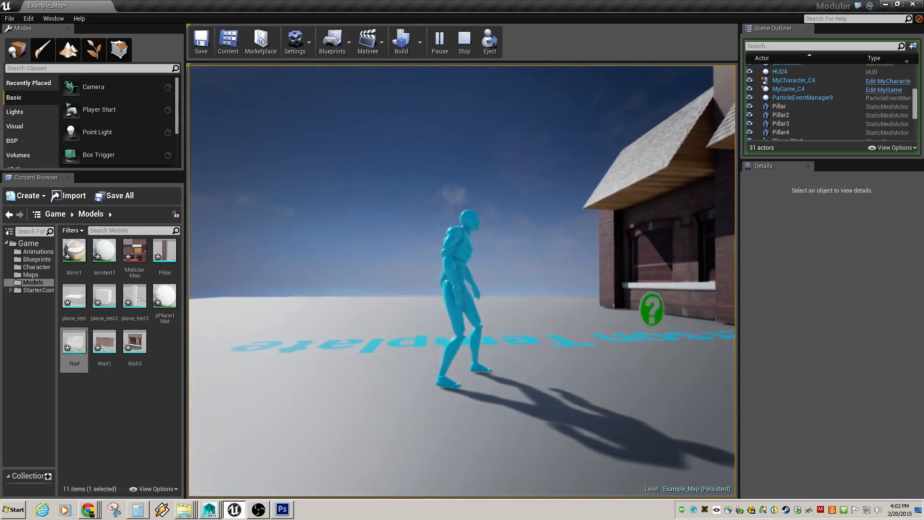
pyautogui.press('Escape')
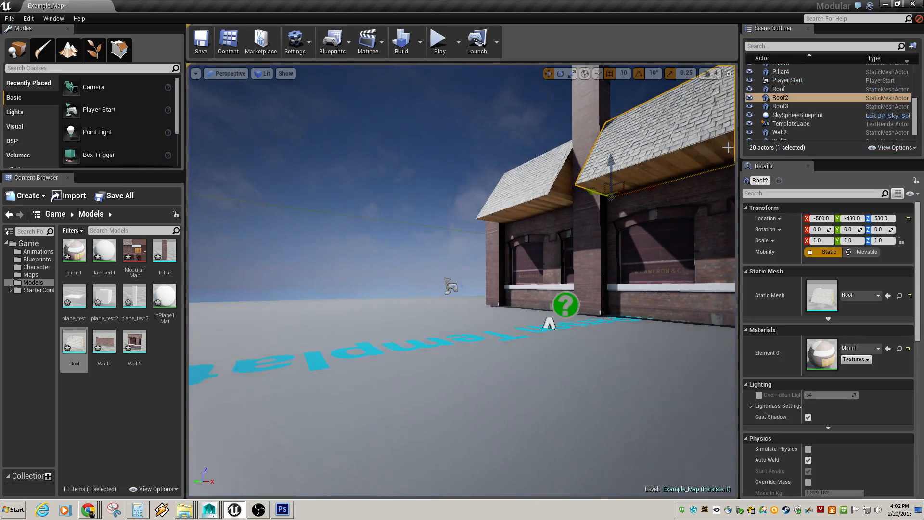